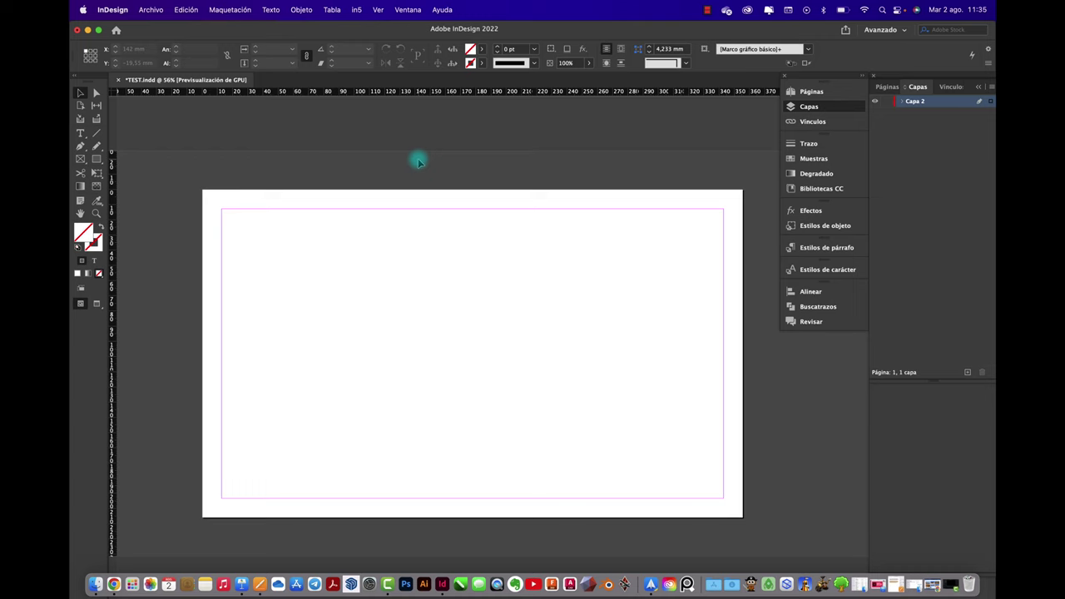
Place the Unsplash JPEG photo from the Descargas folder on the page, with its upper-left corner at about X 58, Y 20 mm
key(super+d)
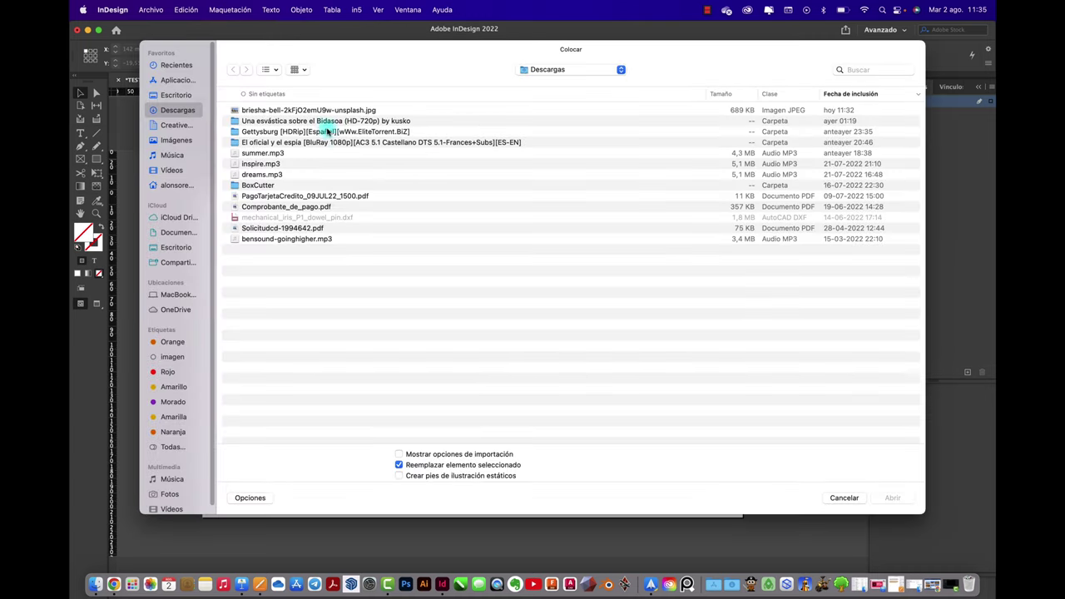
click(315, 109)
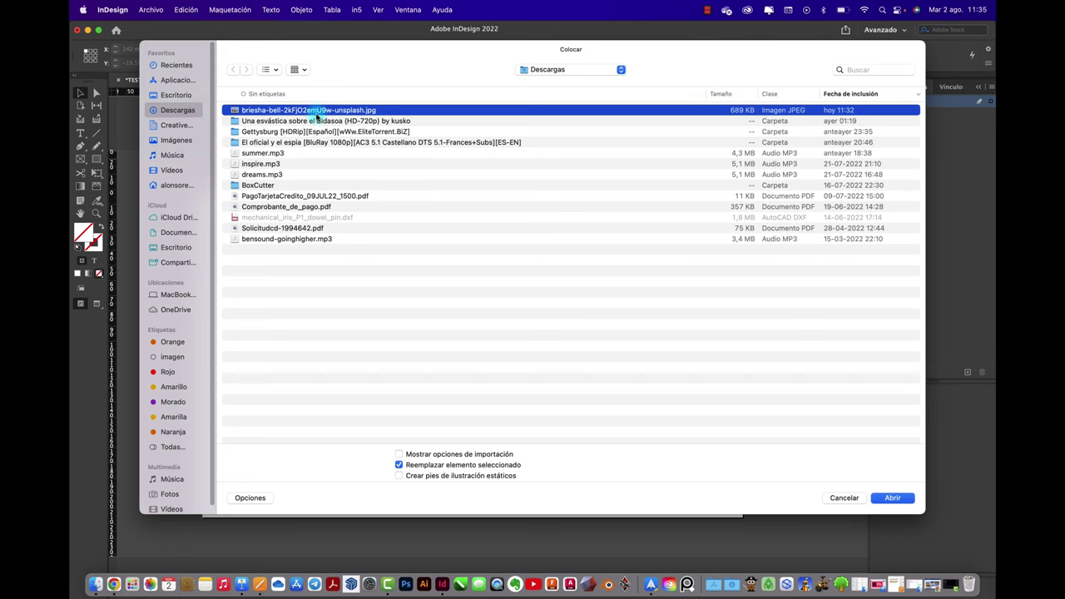
click(888, 498)
click(291, 220)
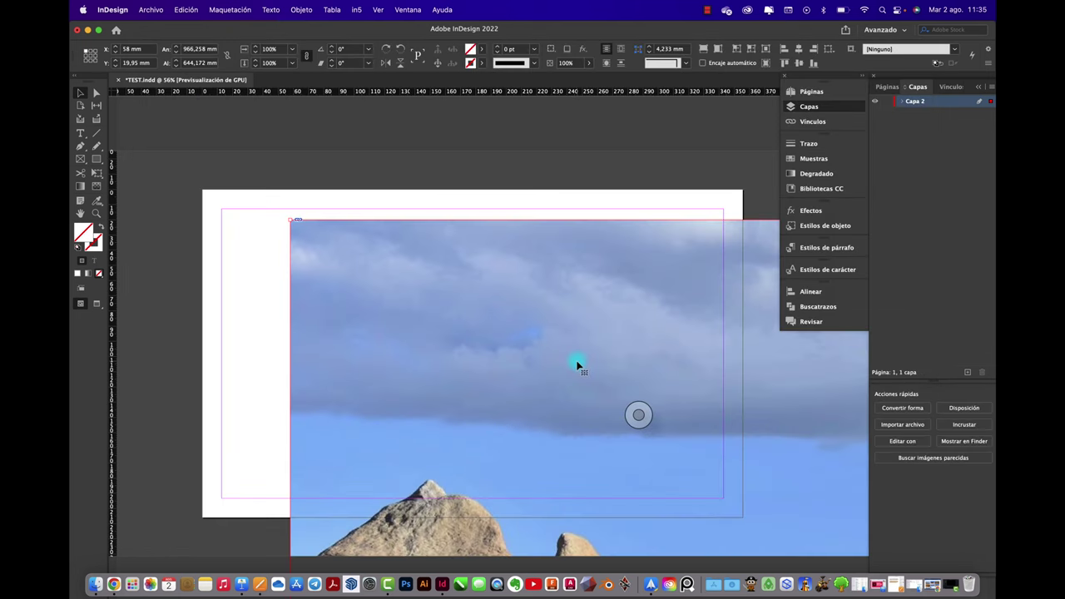
scroll(576, 360, down, 3)
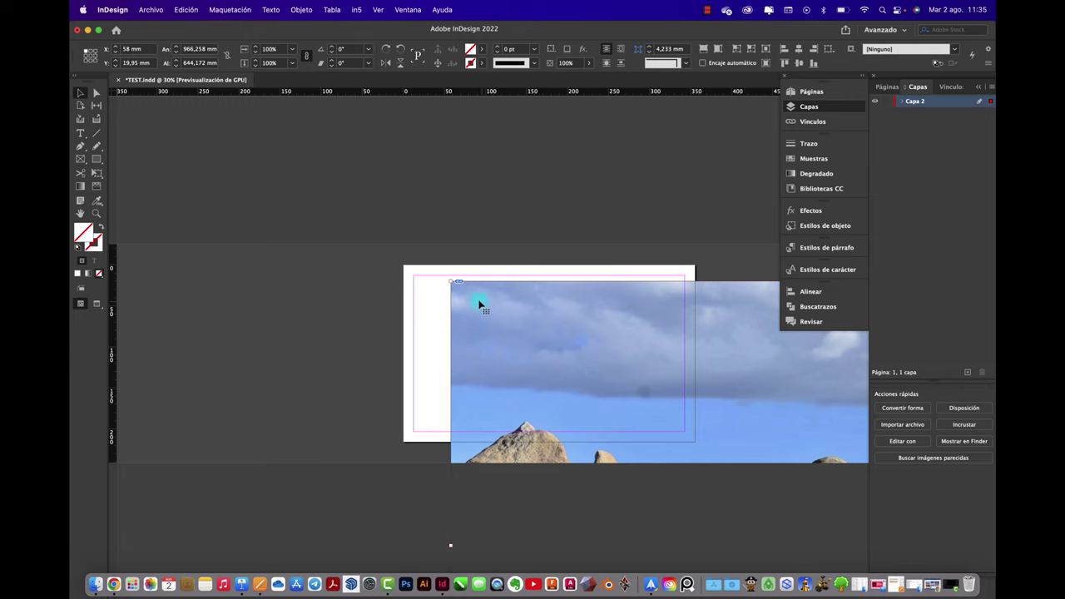
Move the oversized photo and reduce its frame to about 303 × 202 mm over the page
drag(451, 282, 350, 290)
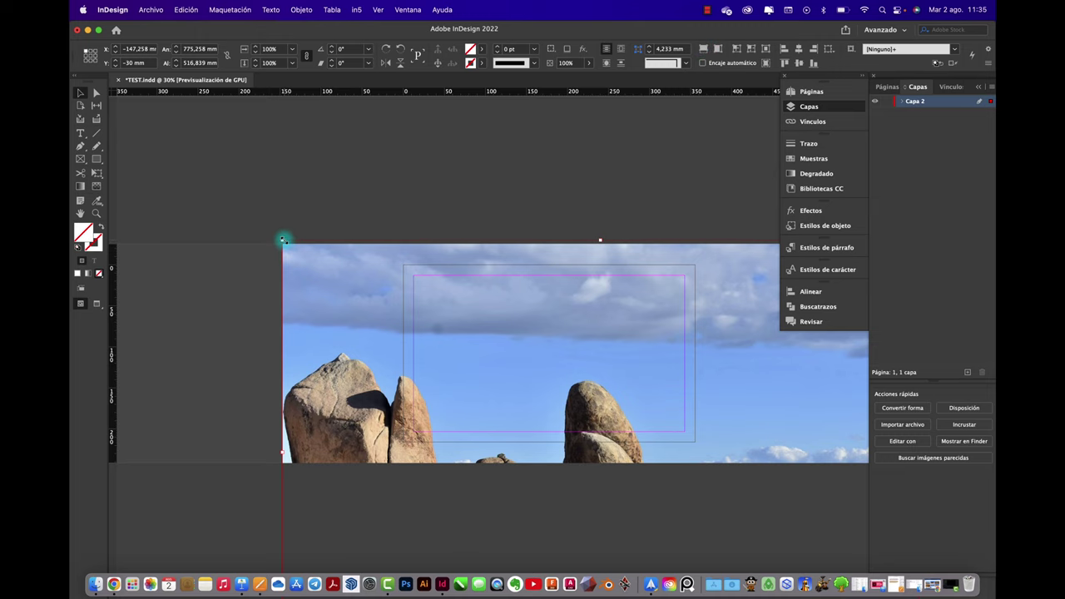
drag(283, 242, 465, 409)
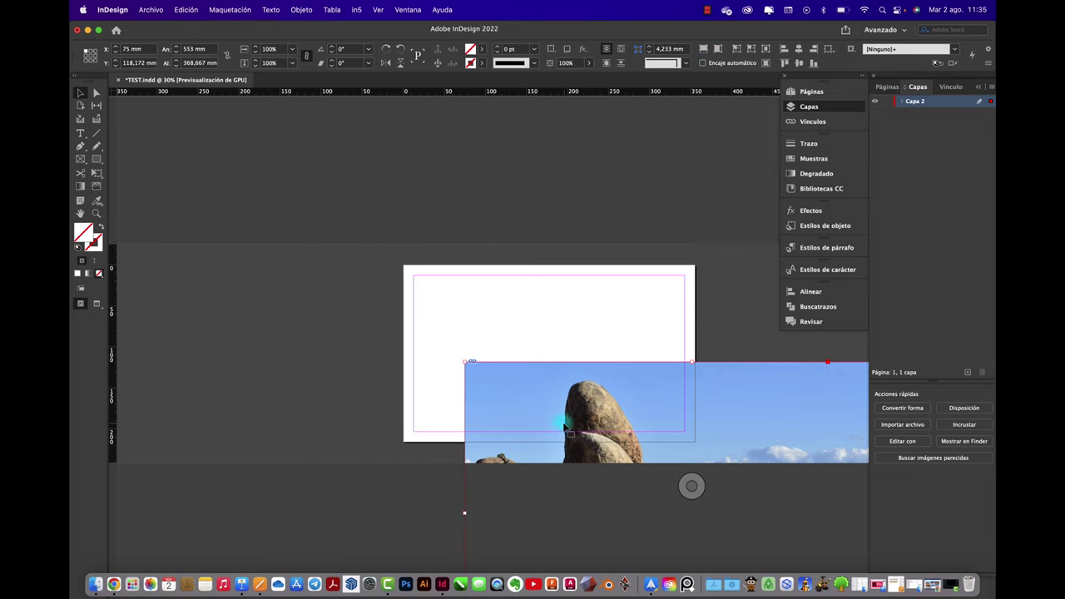
drag(566, 424, 361, 348)
key(super+minus)
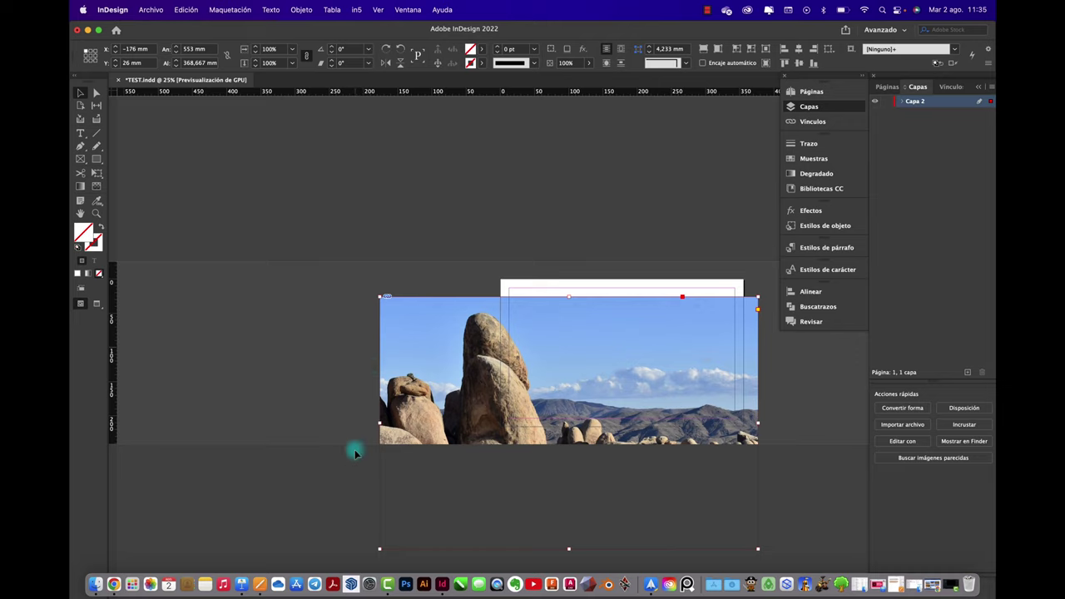
drag(378, 550, 551, 434)
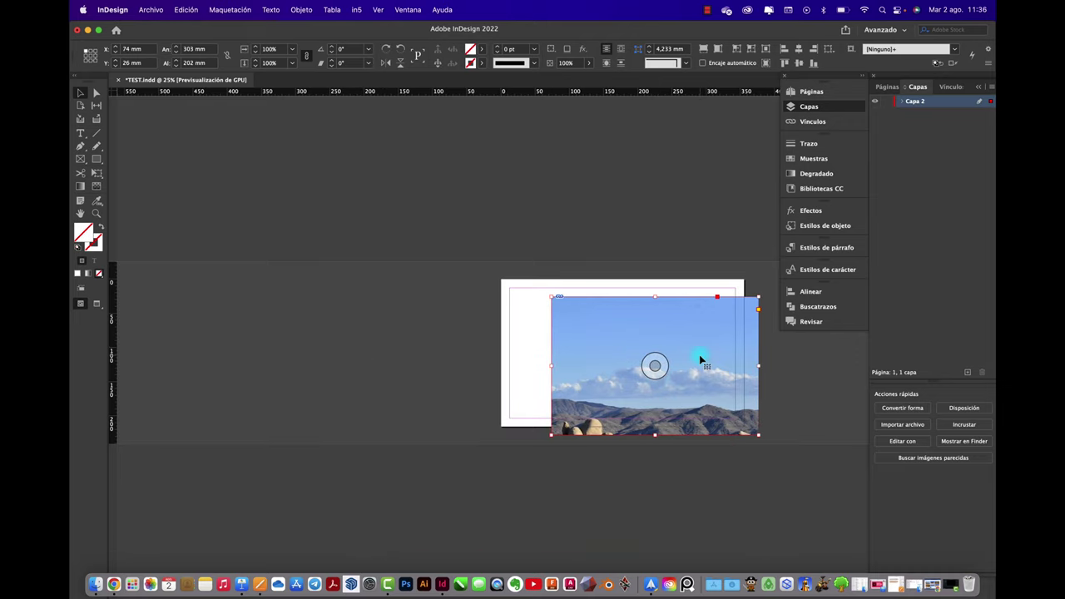
Position the photo frame at about X 30, Y 12.7 mm and fit the photo to fill the frame proportionally
drag(700, 359, 670, 350)
click(704, 48)
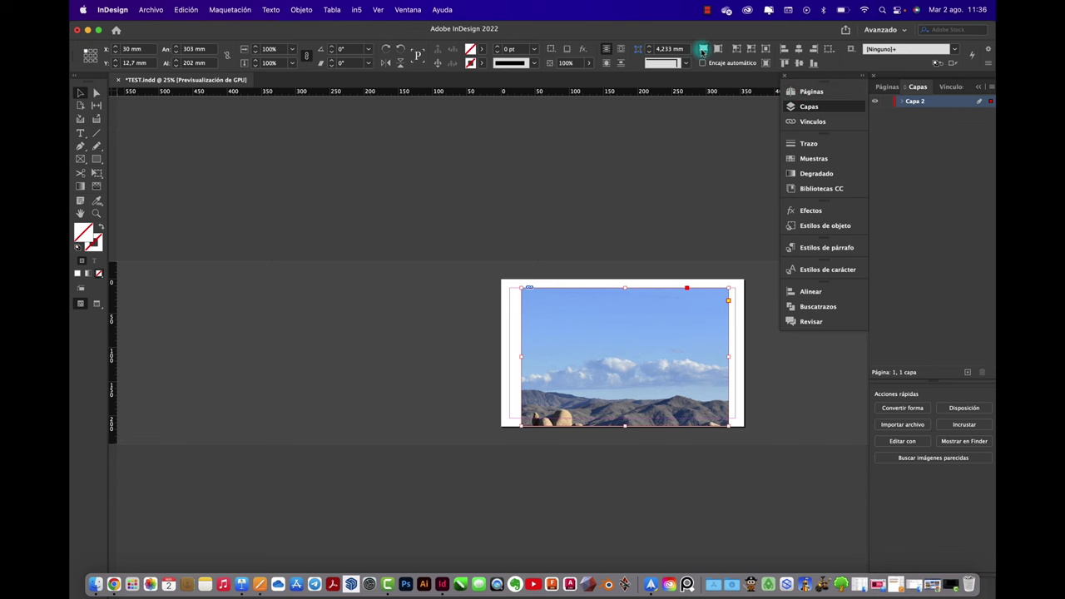
key(super+equal)
scroll(702, 310, right, 5)
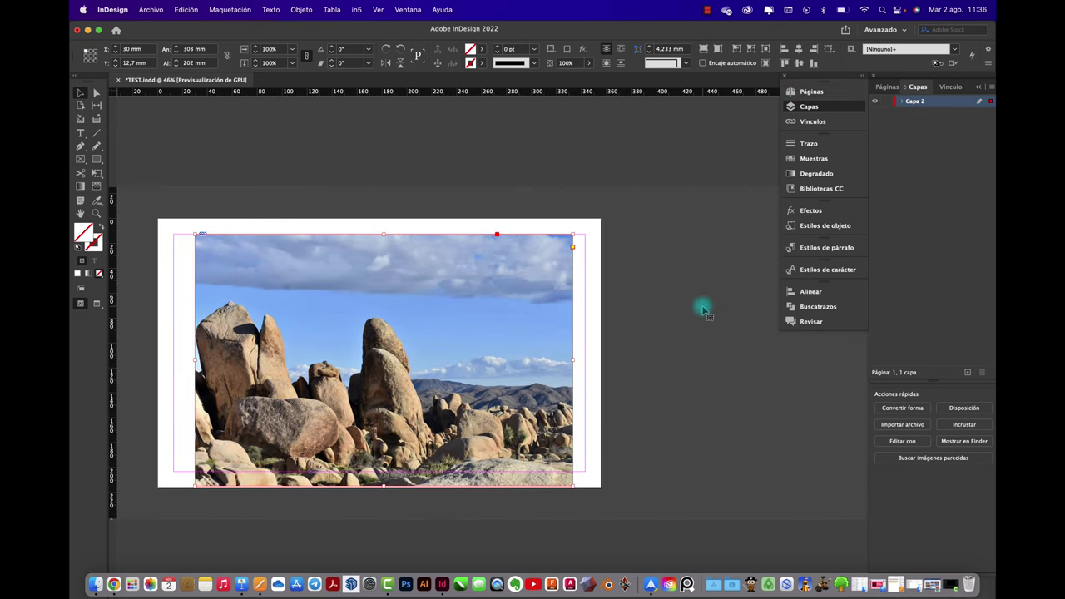
Resize the photo frame to 222.5 × 148.33 mm, centre it against the upper margin and refit the photo to fill it proportionally
scroll(702, 309, up, 3)
scroll(702, 309, down, 2)
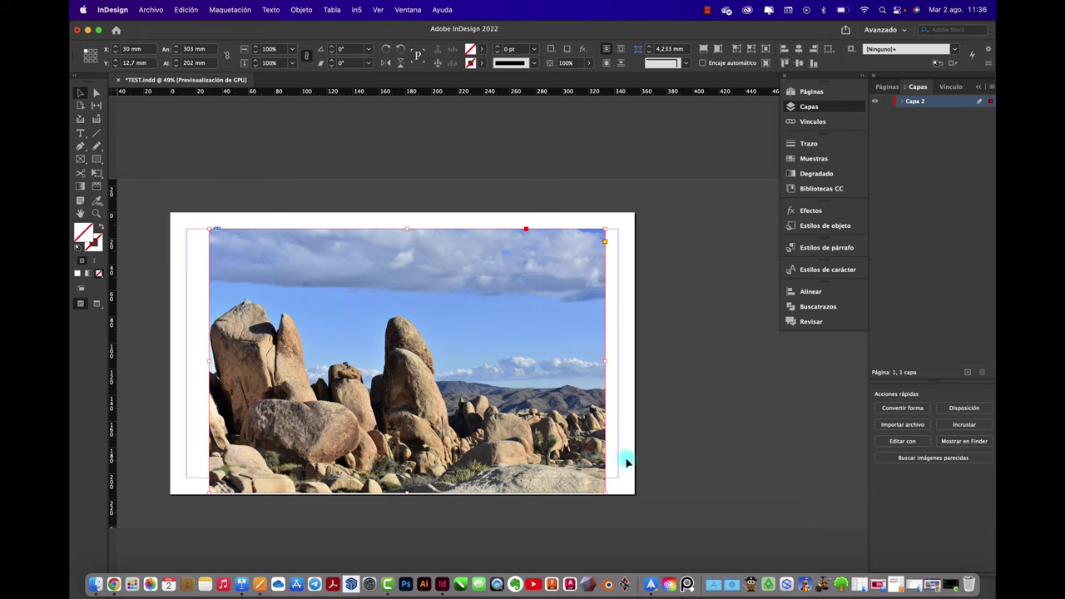
drag(605, 492, 500, 423)
drag(474, 350, 511, 328)
click(703, 48)
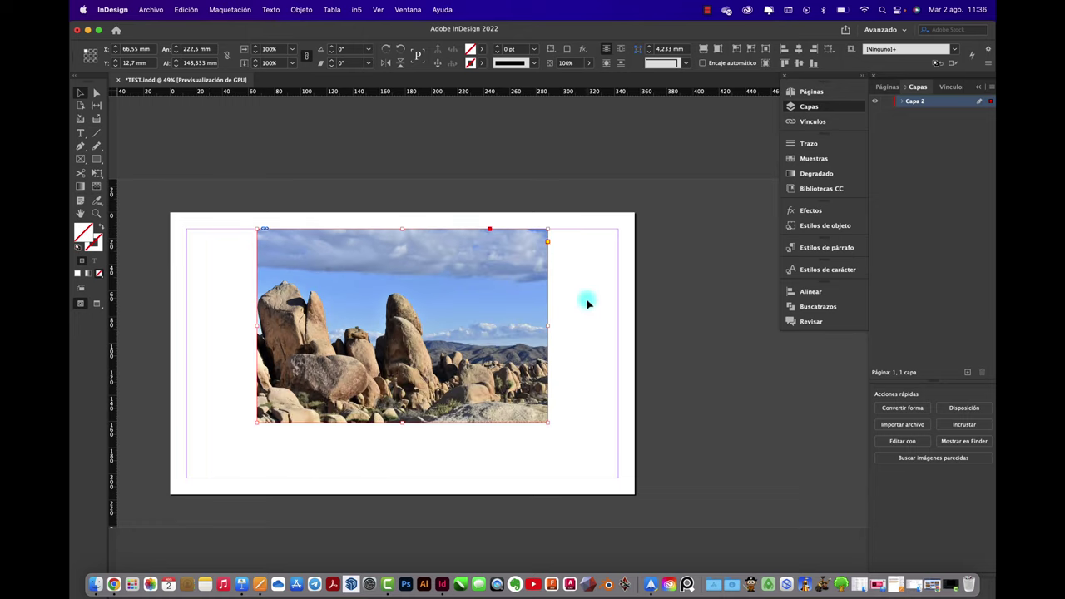
click(586, 306)
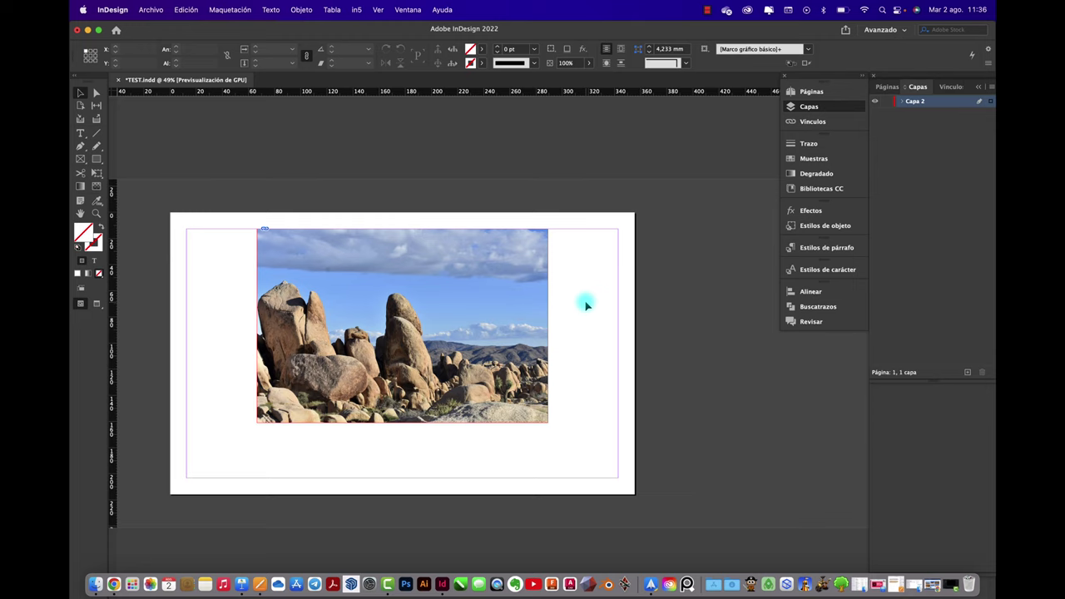
Deselect the photo and add a new layer above the layer that holds it
scroll(587, 307, left, 2)
scroll(587, 306, up, 3)
scroll(587, 306, left, 3)
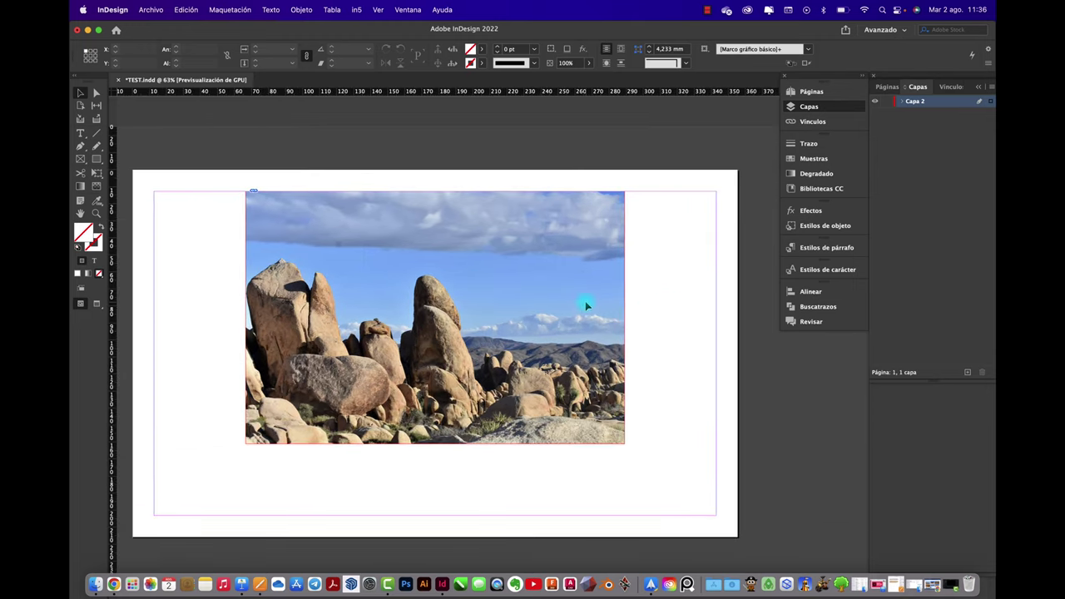
click(576, 269)
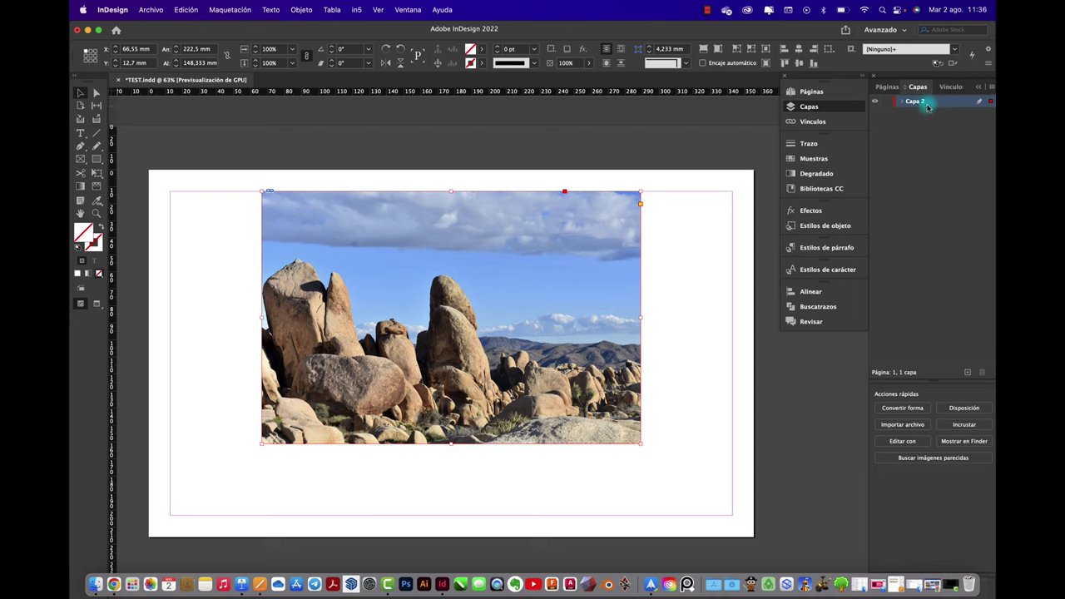
click(705, 285)
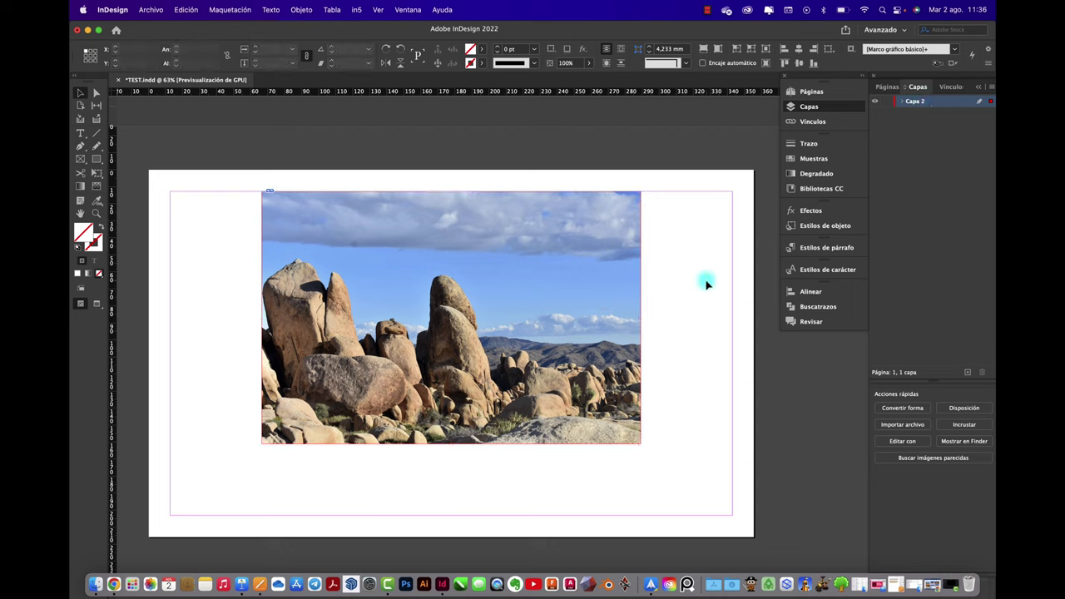
click(967, 374)
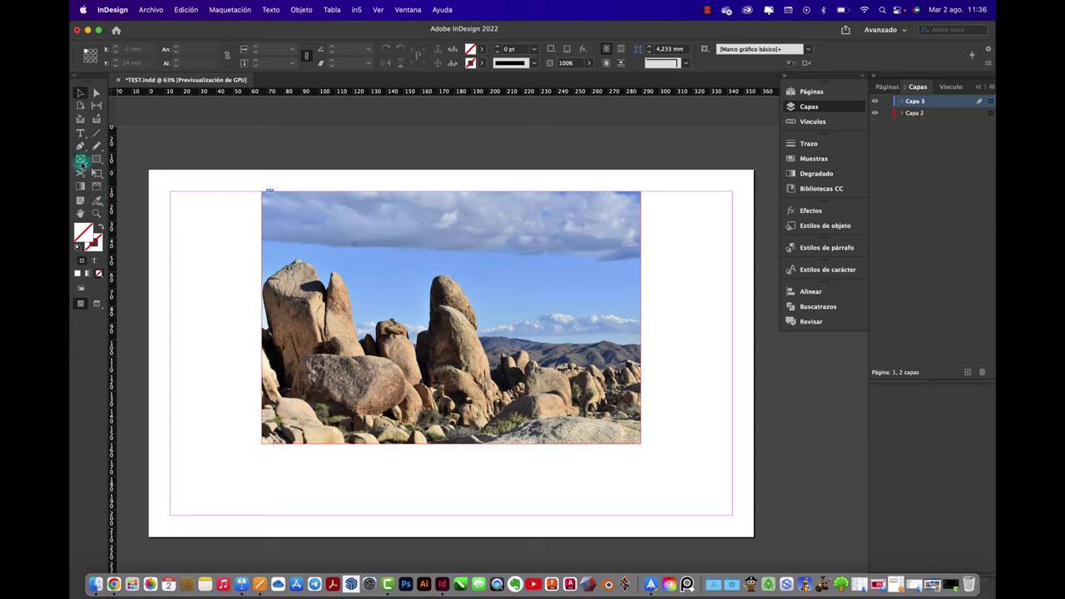
Draw three rectangular frames side by side over the photo, about 59 × 97, 98 × 70 and 50 × 92 mm
click(80, 160)
drag(289, 233, 392, 400)
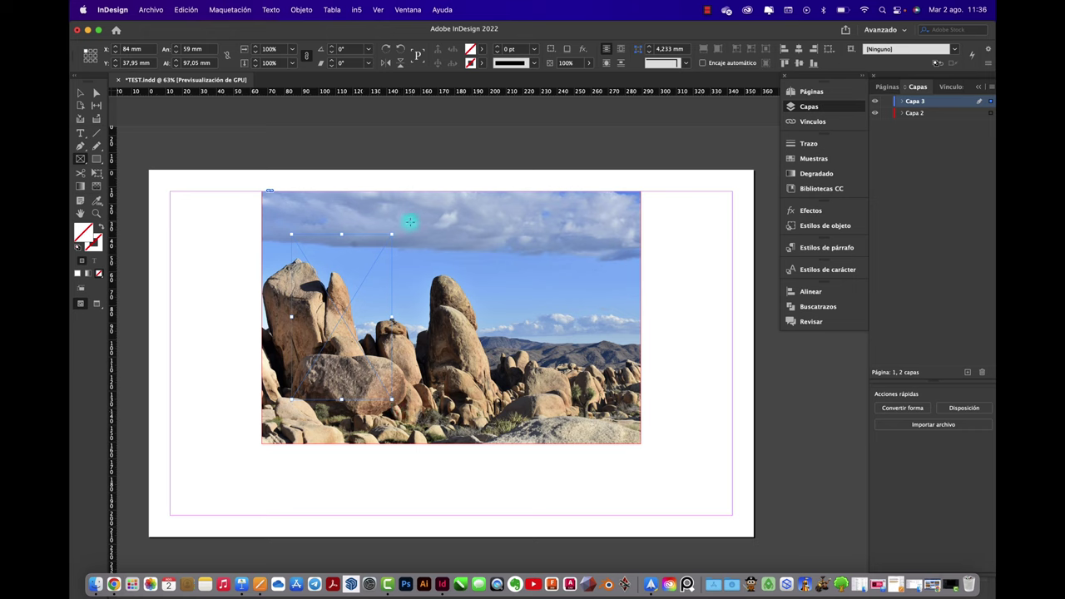
drag(408, 259, 572, 370)
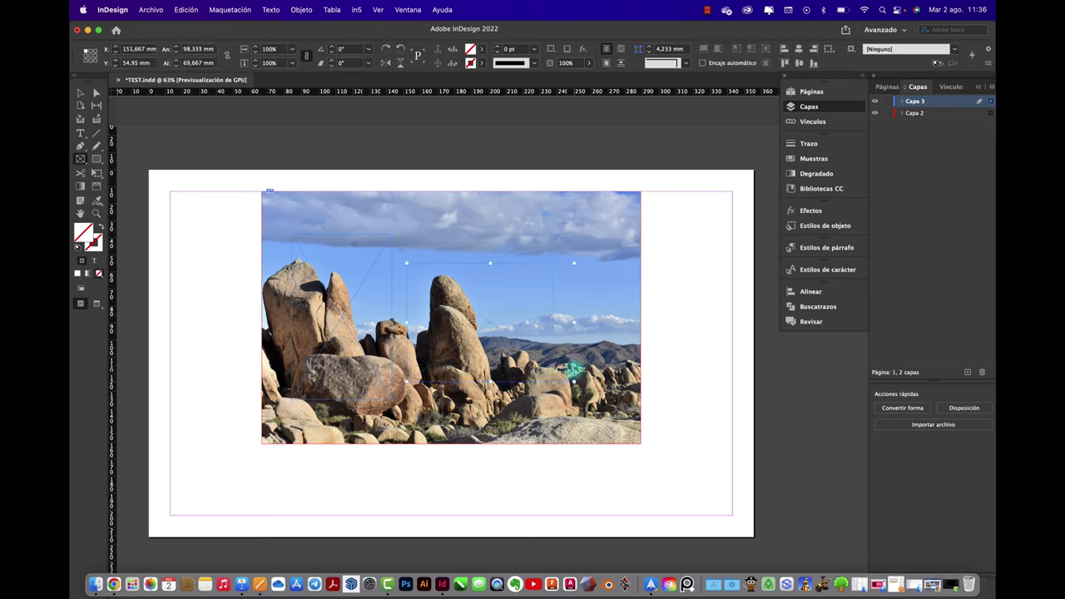
drag(555, 226, 624, 376)
Reposition the left frame and rotate it 4.75°, and lower the middle frame and rotate it -6.75°
scroll(321, 323, up, 4)
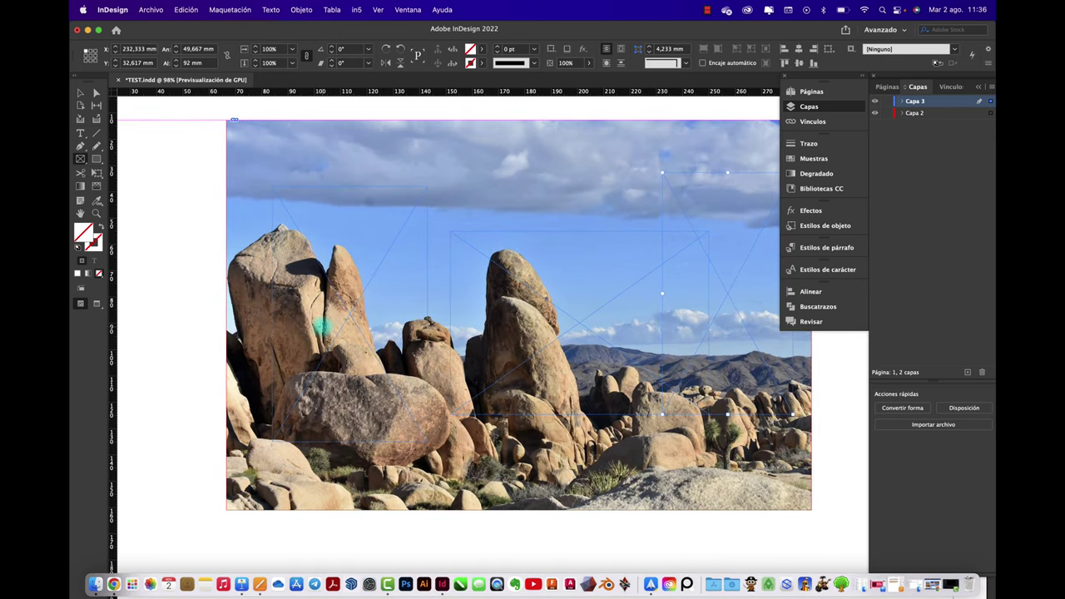
scroll(321, 326, up, 1)
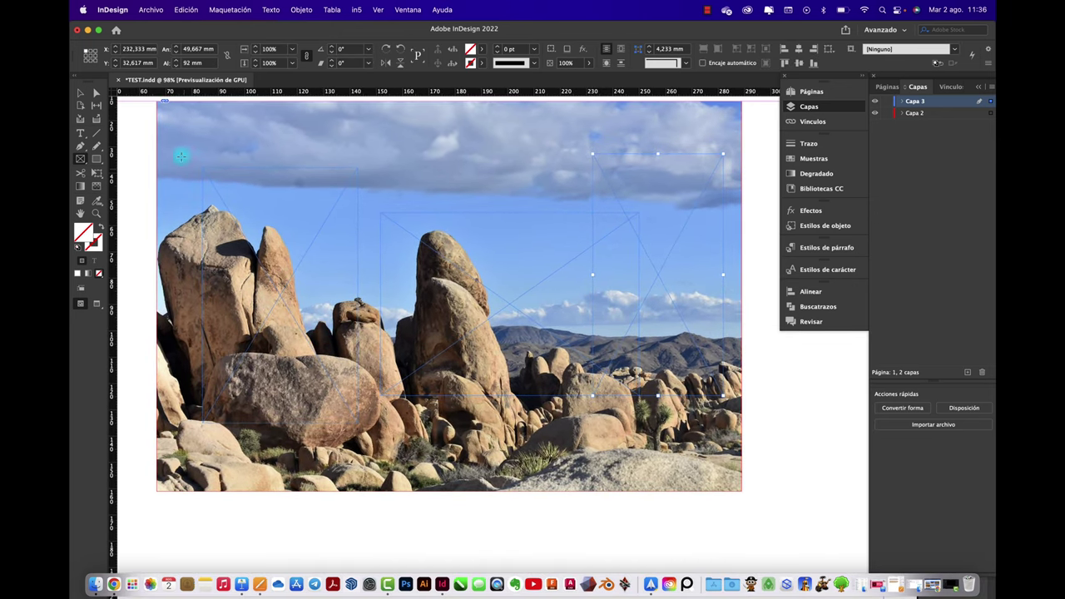
click(80, 93)
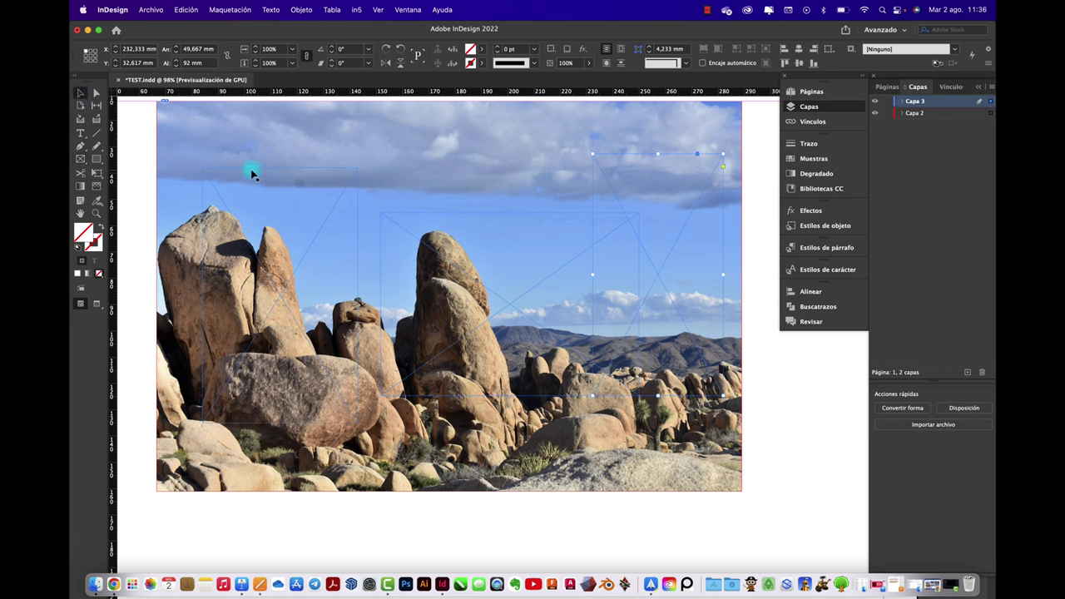
drag(254, 172, 223, 163)
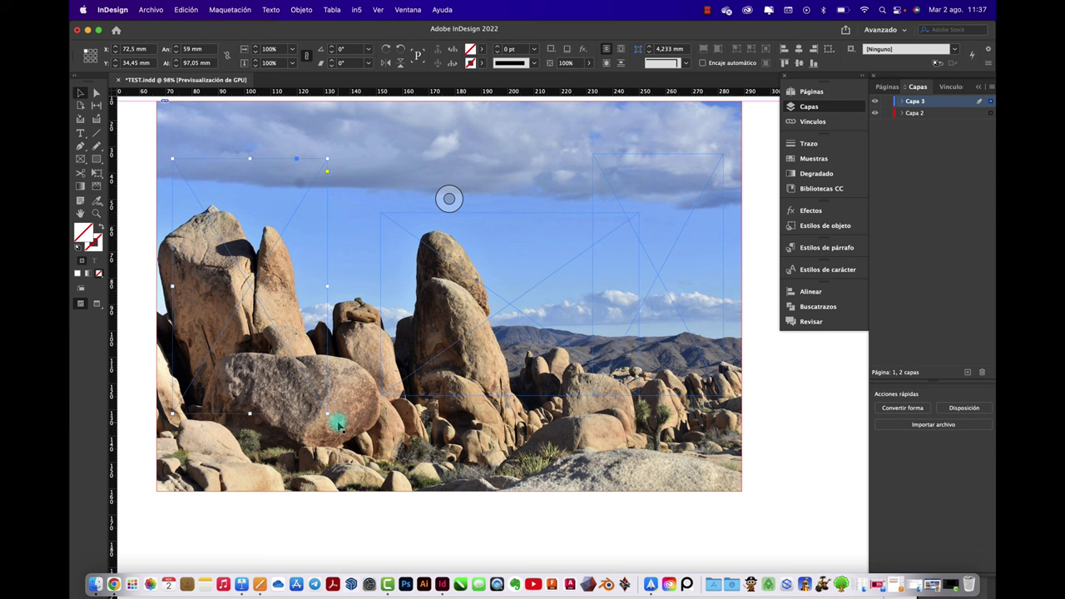
drag(333, 423, 375, 335)
drag(408, 397, 350, 466)
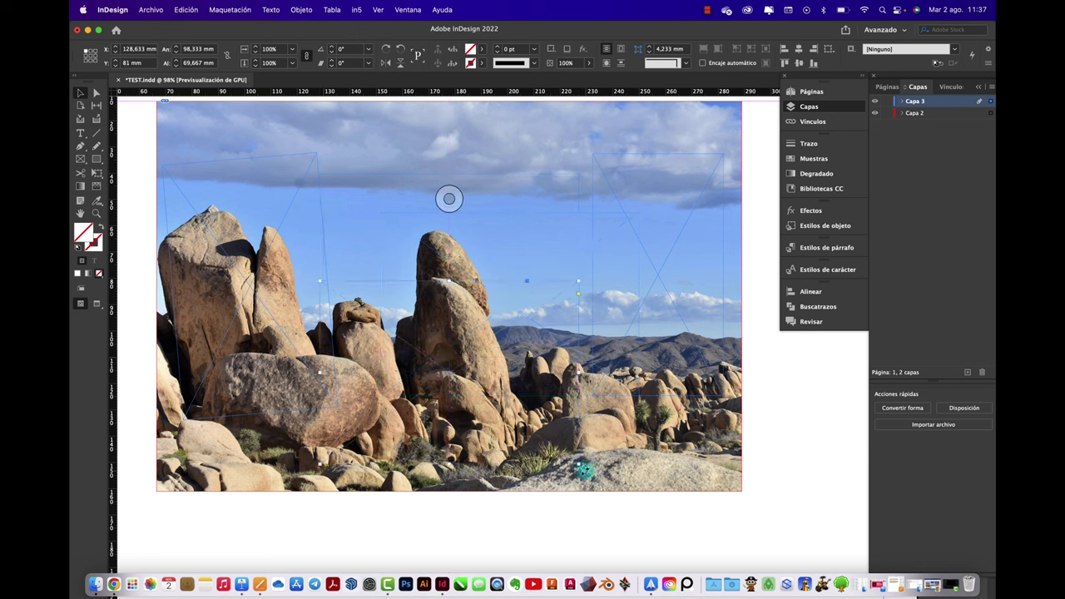
drag(582, 471, 568, 487)
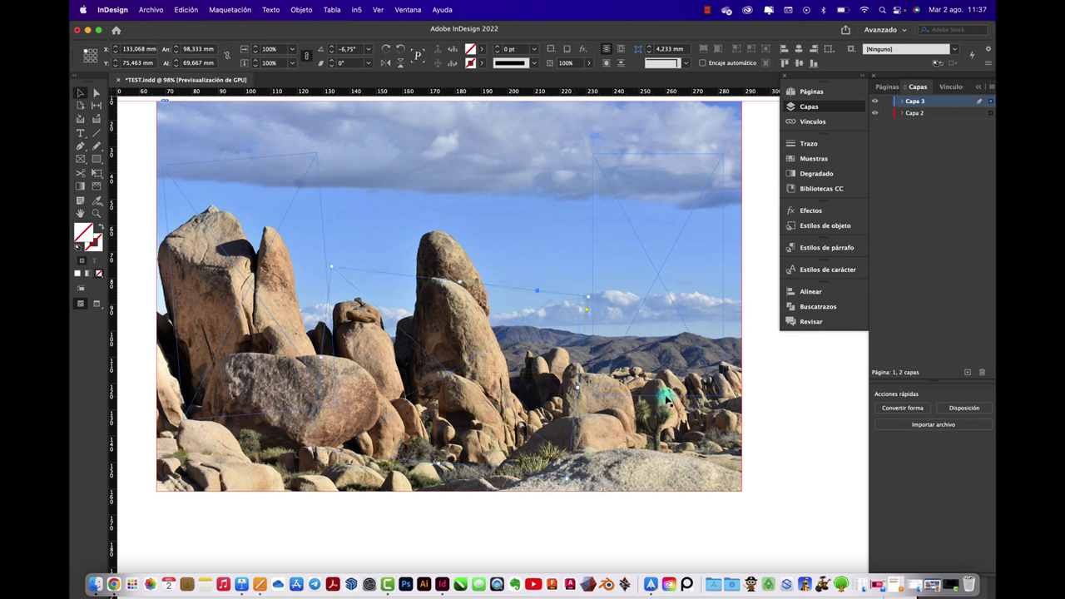
Shift the right frame to about X 225, Y 40.9 mm, widen it to 57.75 mm and tilt it slightly clockwise
drag(666, 395, 647, 417)
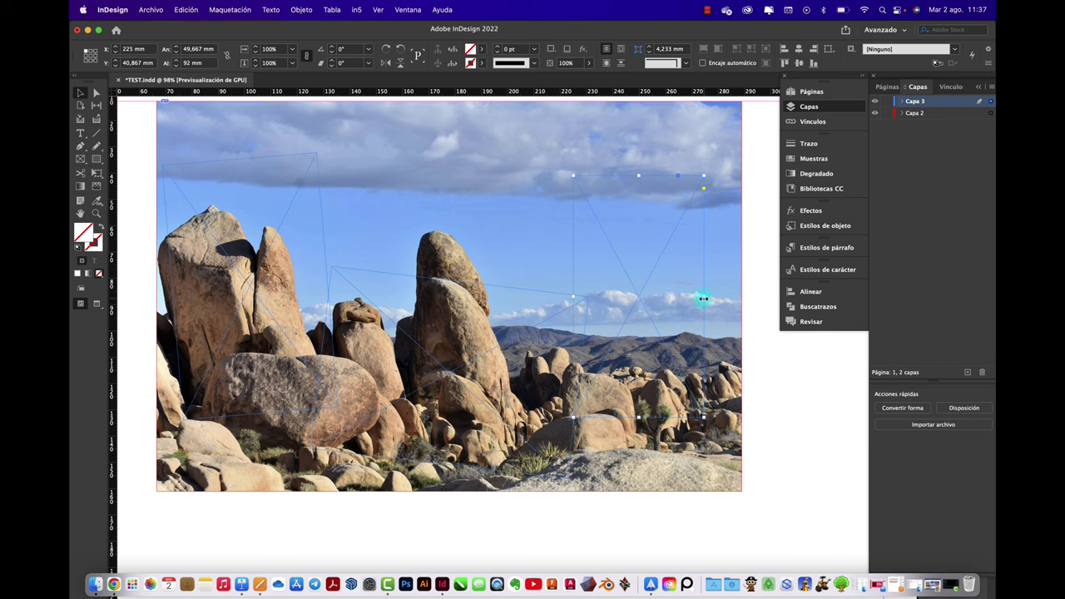
drag(703, 298, 725, 299)
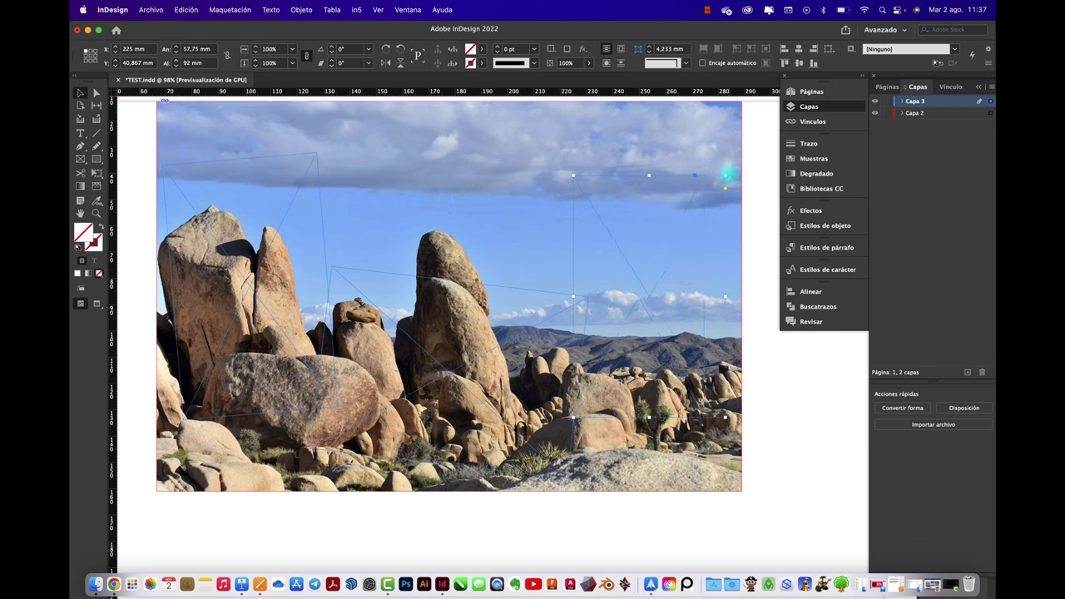
click(791, 411)
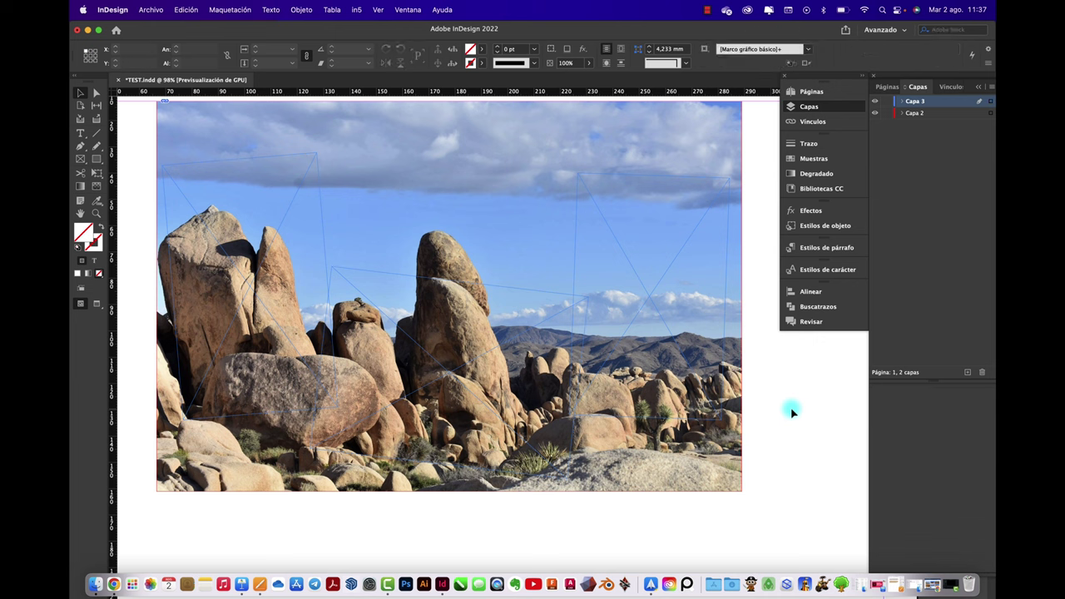
Apply the [Papel] colour to all three frames and swap it from fill to stroke, leaving the frames unfilled
click(293, 159)
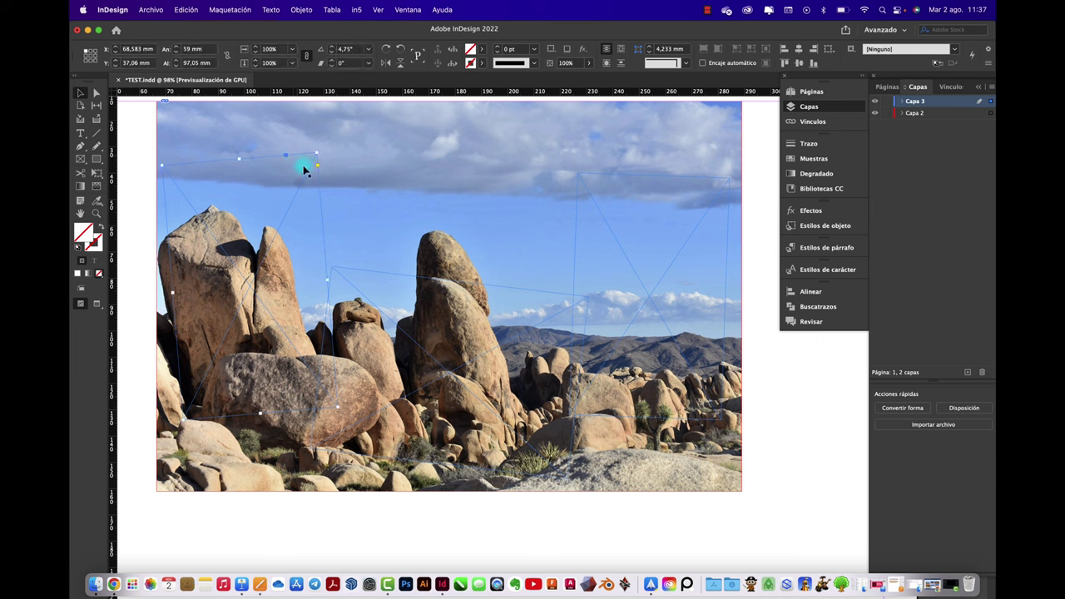
shift+click(397, 280)
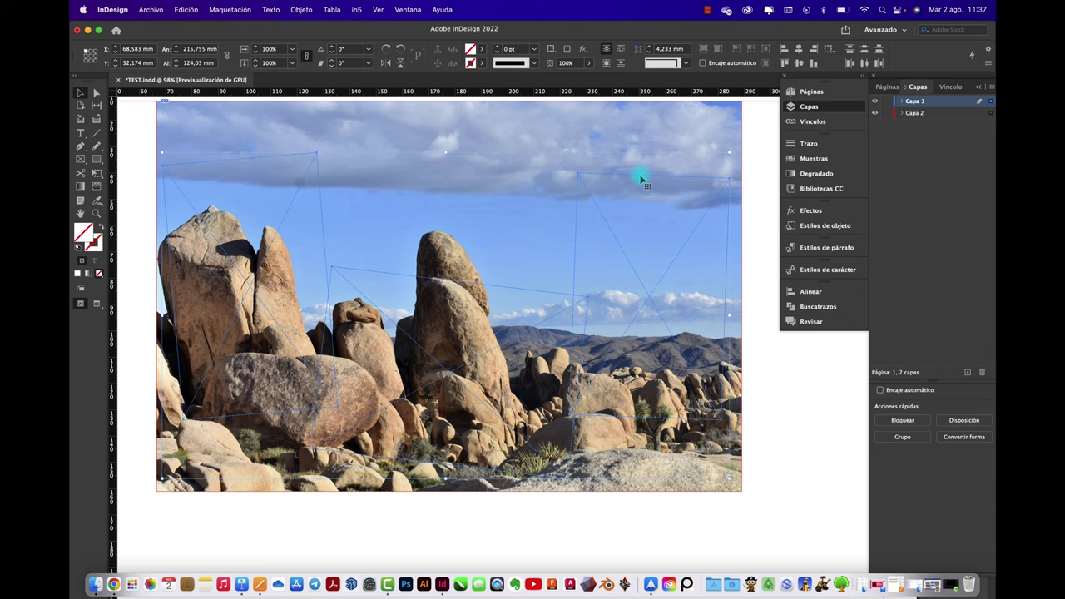
click(471, 50)
click(388, 105)
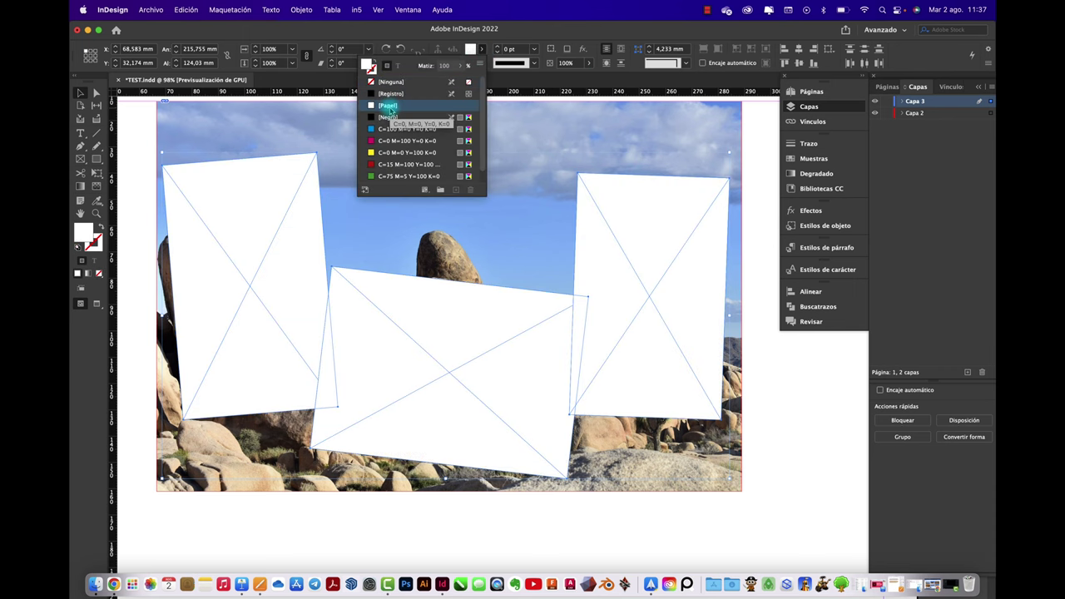
click(347, 82)
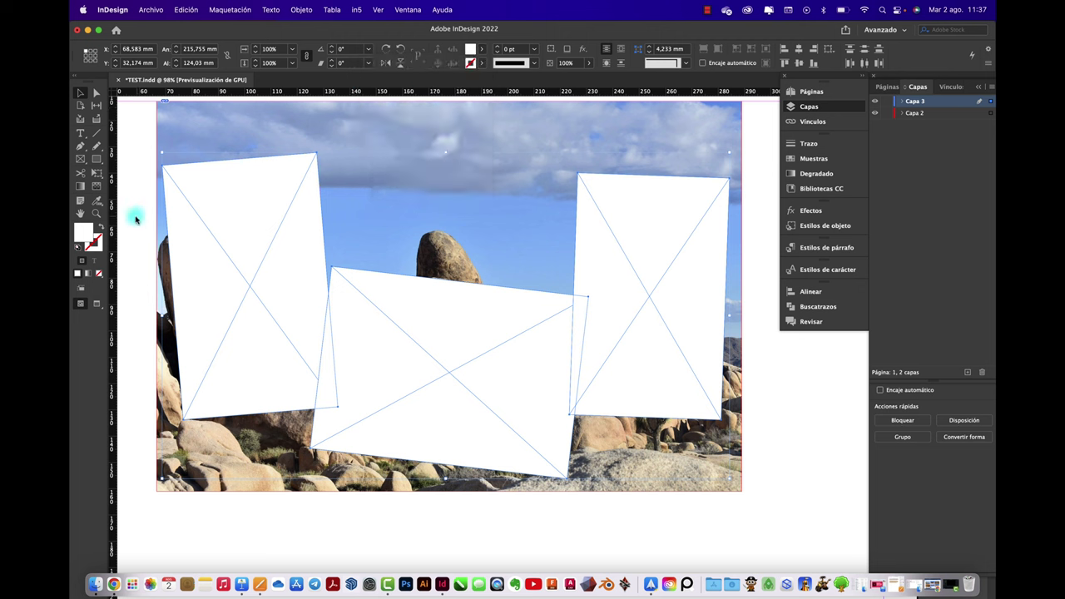
click(100, 226)
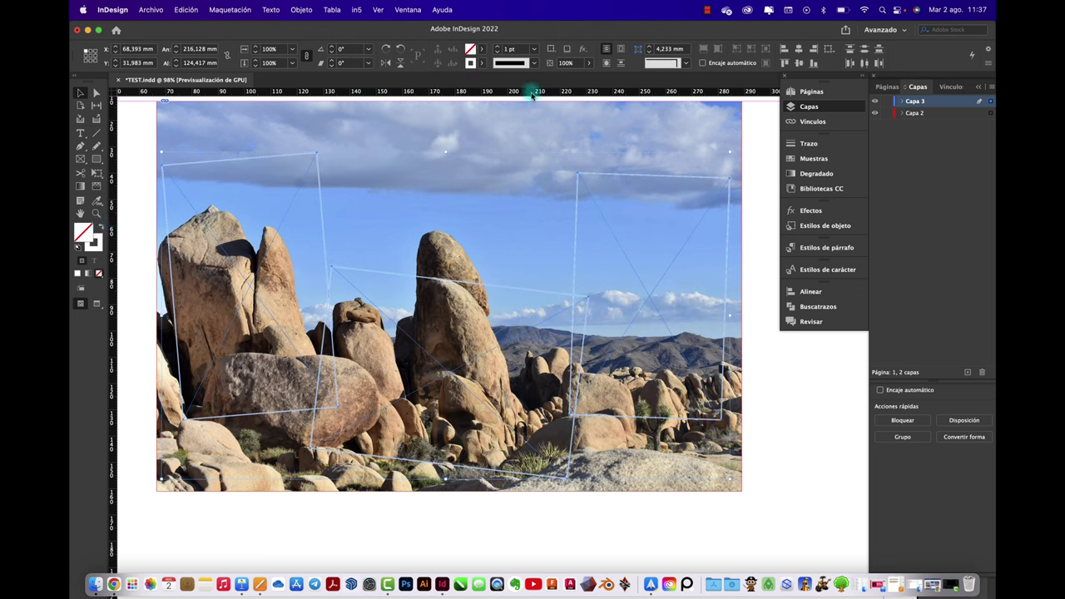
Give the three selected frames rounded corners with the Redondeado corner shape
click(686, 63)
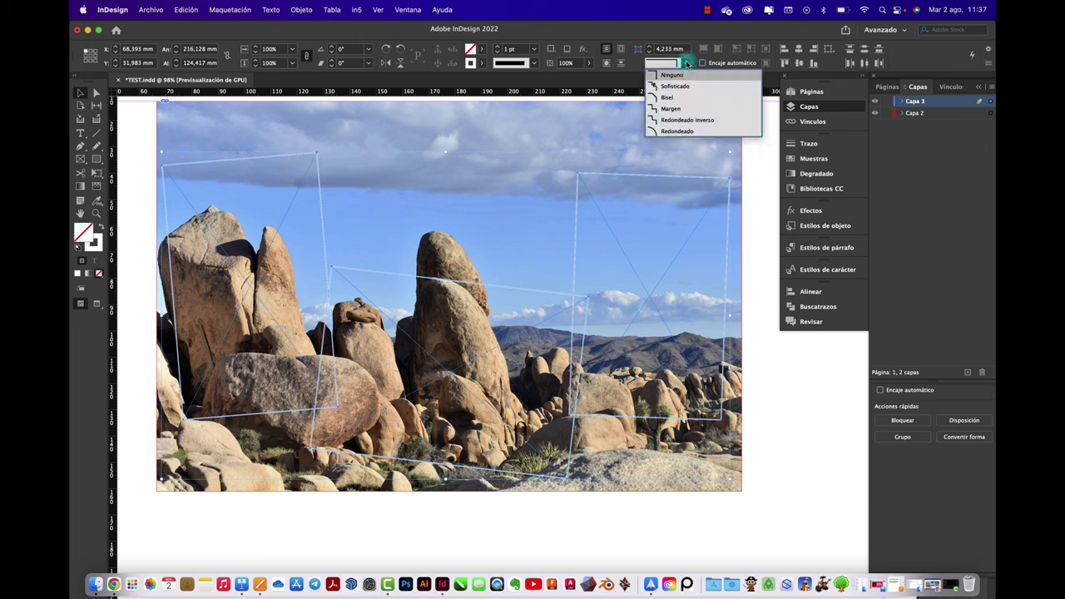
click(685, 132)
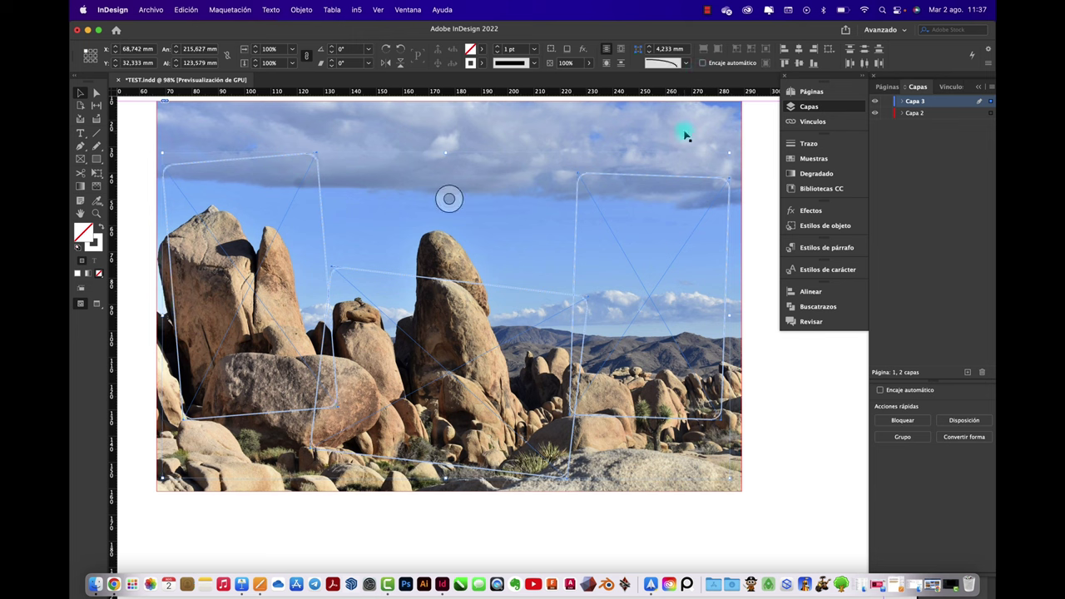
Set the corner radius of the three selected frames to 5 mm and their stroke weight to 2 pt
click(648, 48)
click(648, 48)
click(648, 48)
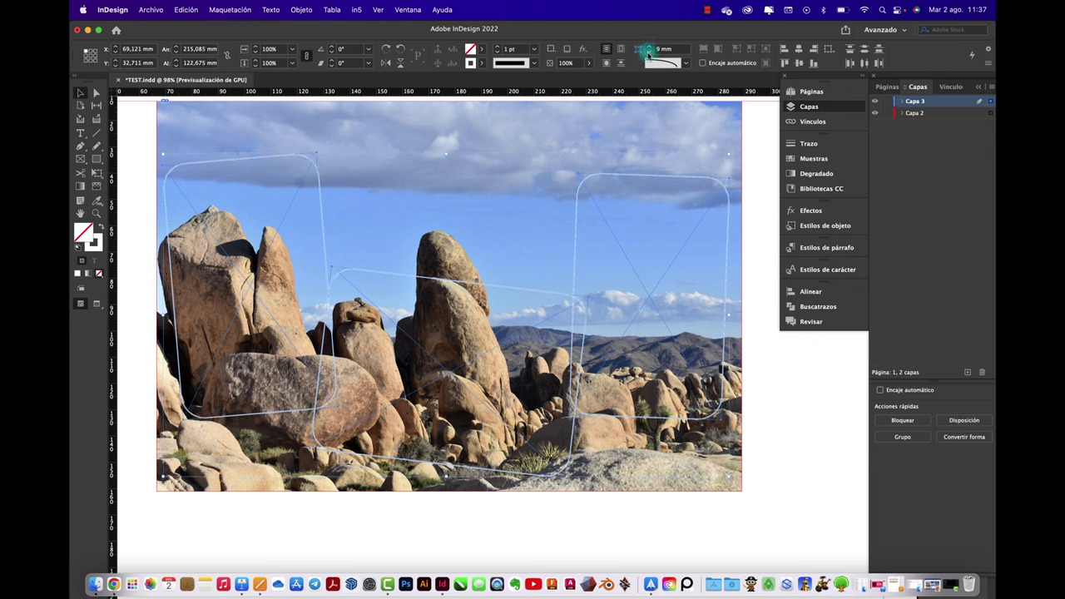
click(648, 53)
click(648, 54)
click(649, 54)
click(648, 53)
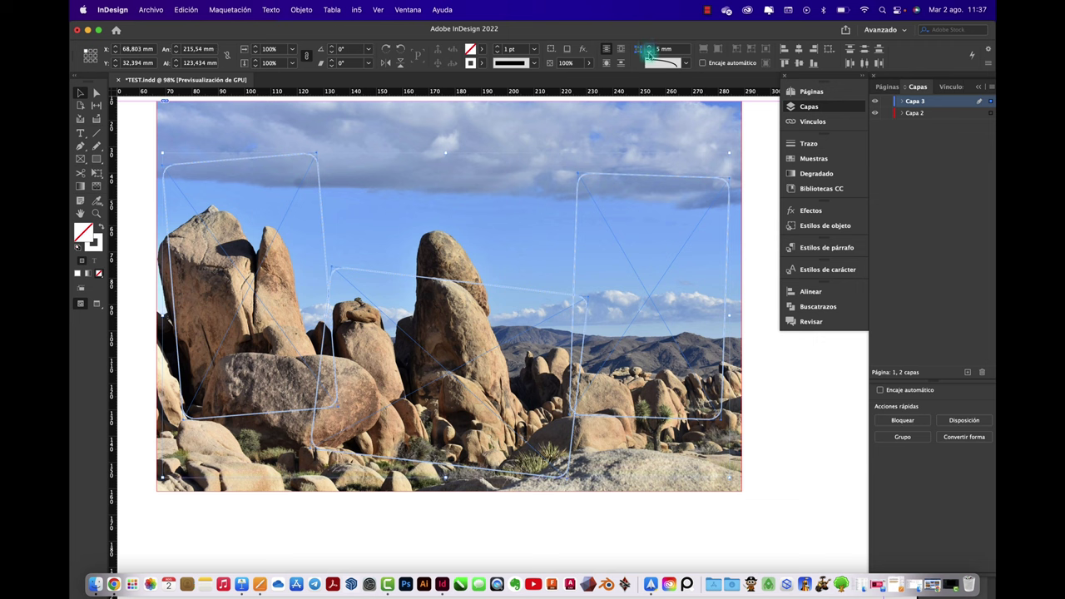
click(497, 49)
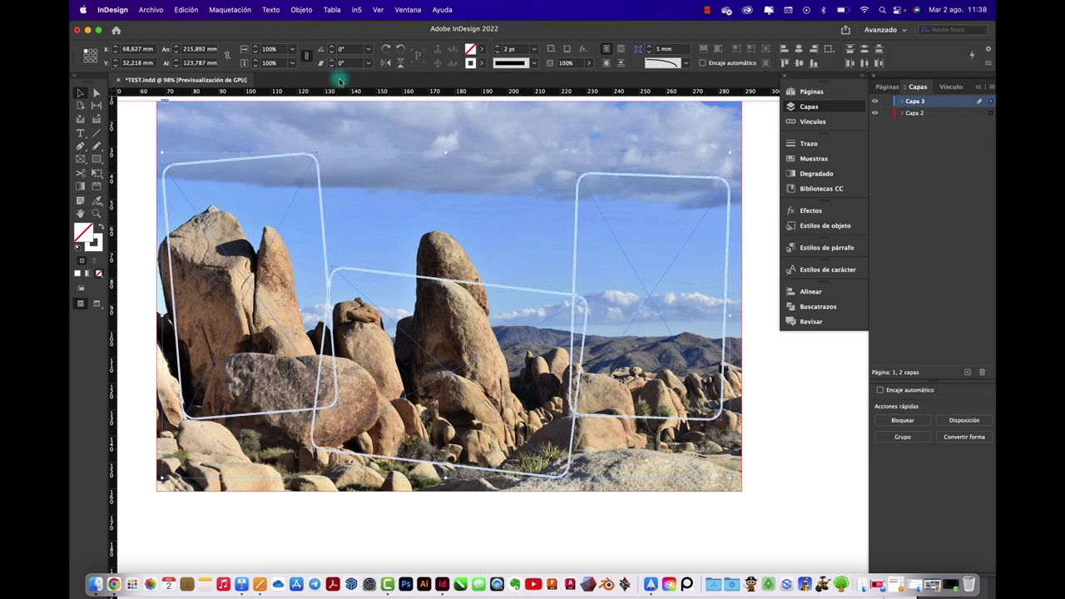
click(132, 133)
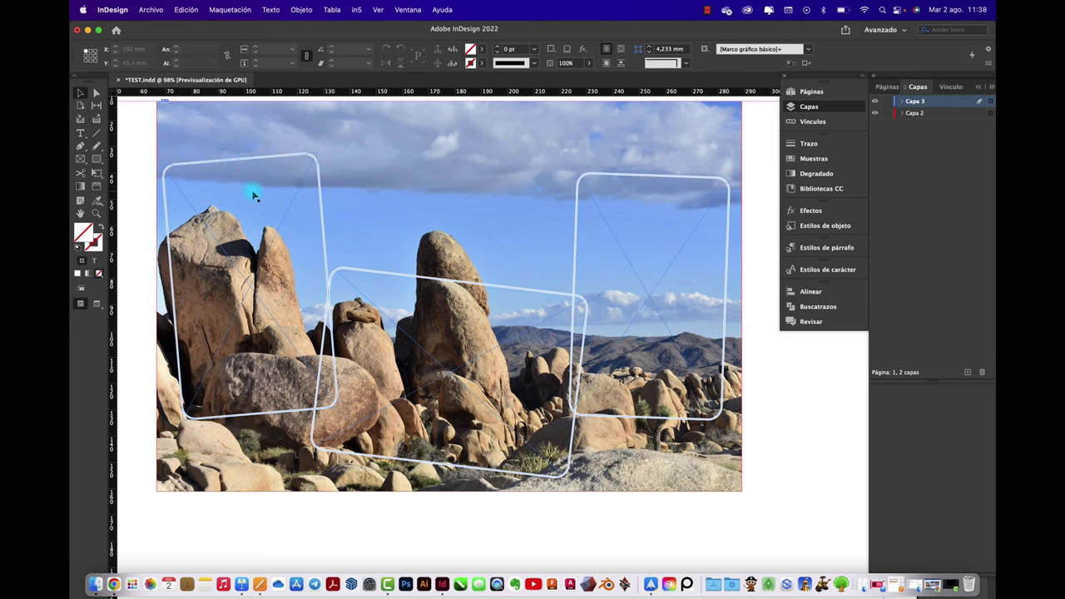
Cut the landscape photo from Capa 2 and paste it inside the left tilted frame
click(335, 126)
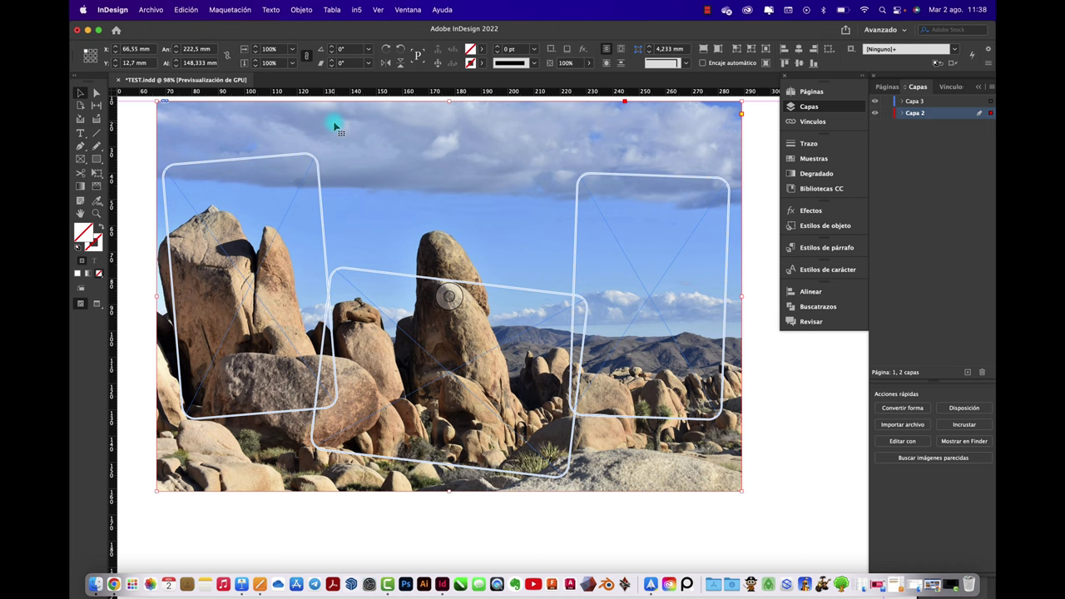
key(Delete)
click(286, 157)
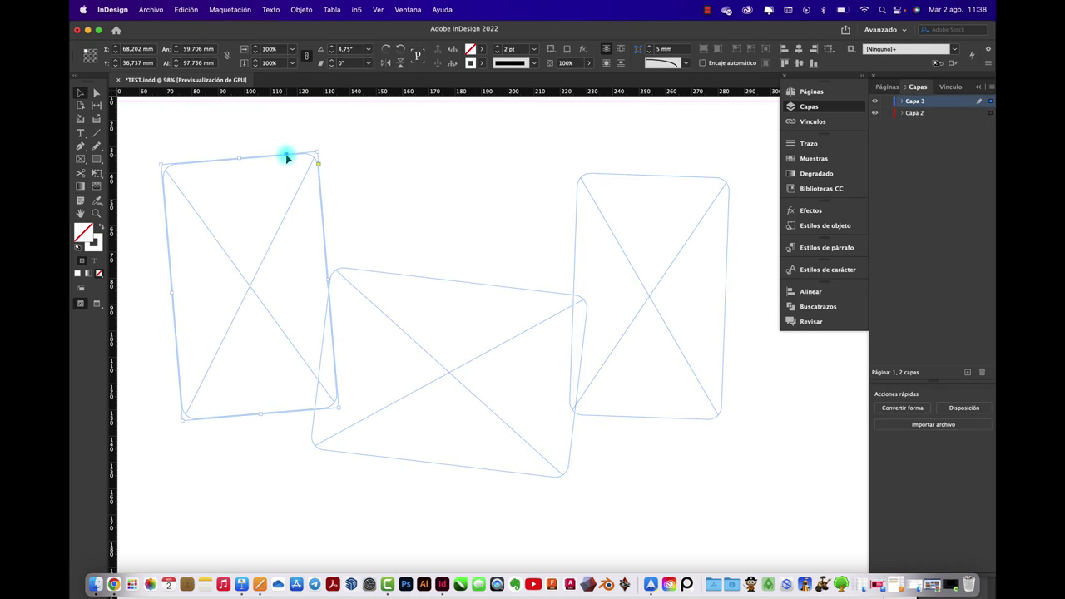
click(190, 13)
click(211, 104)
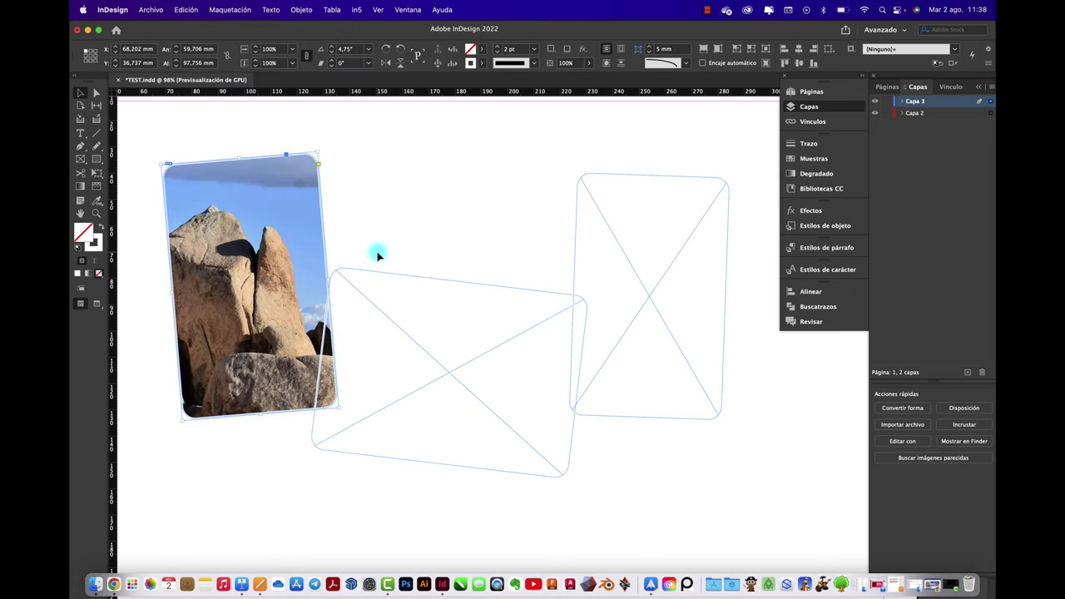
Paste the cut photo inside the middle frame and also inside the right frame
click(392, 277)
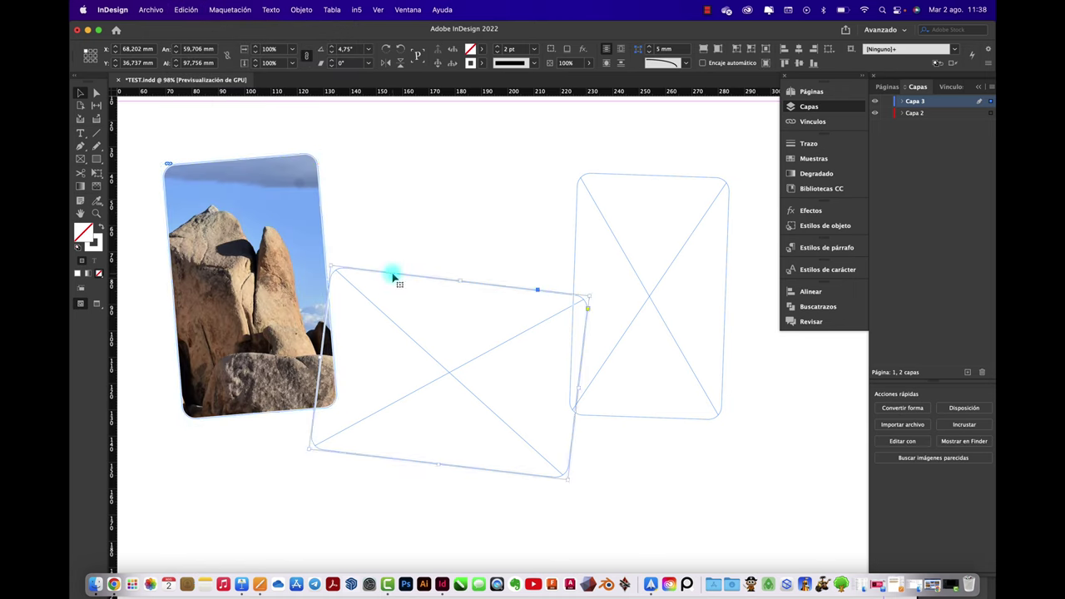
click(196, 11)
click(213, 108)
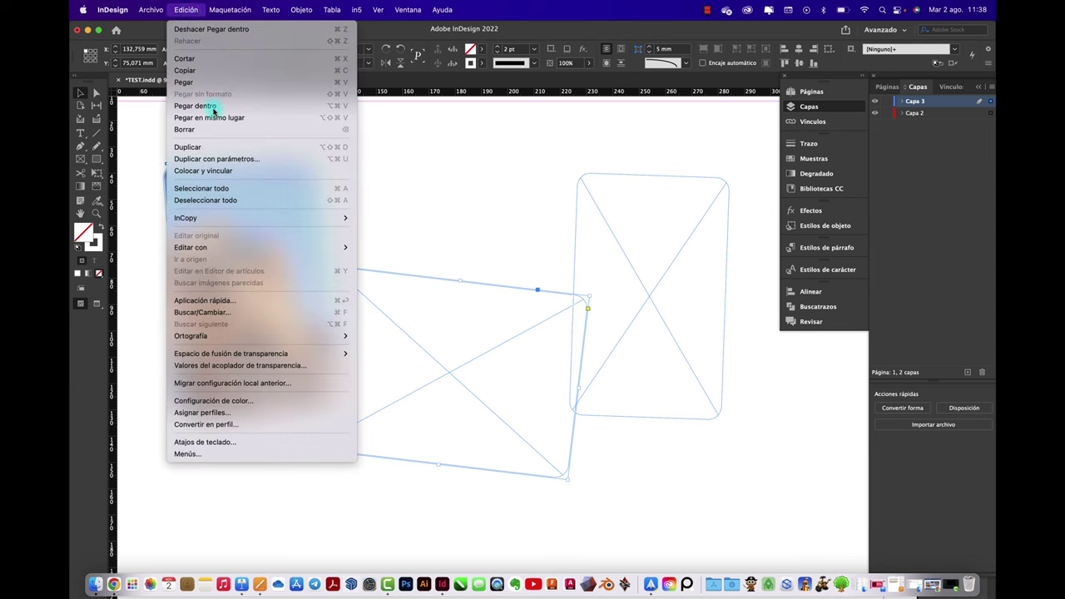
click(633, 177)
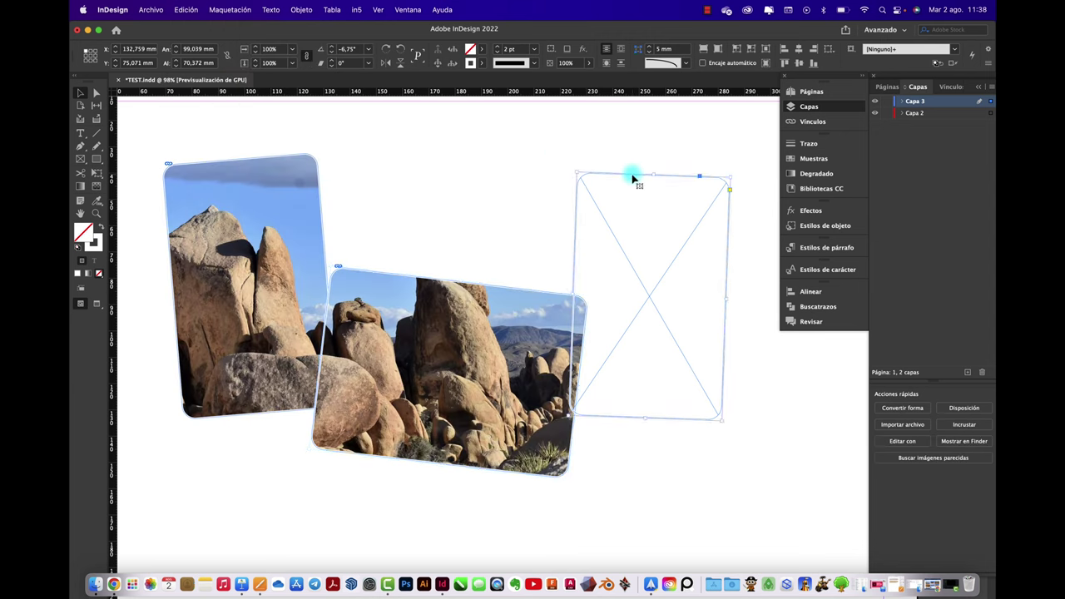
click(187, 10)
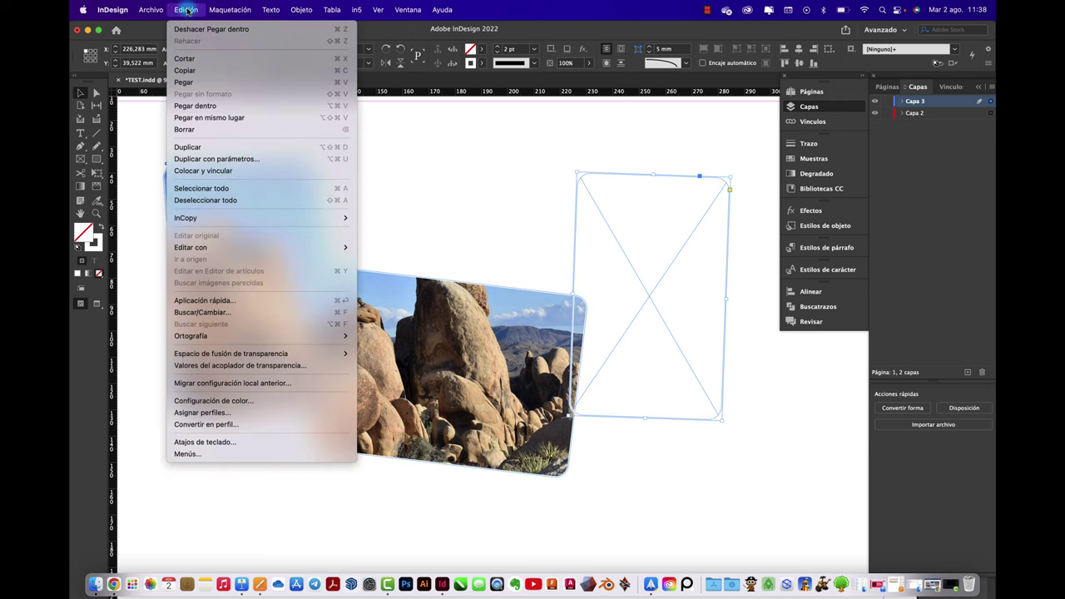
click(211, 106)
click(455, 217)
Try moving the right photo frame up and over the middle one, and undo the moves
key(super+0)
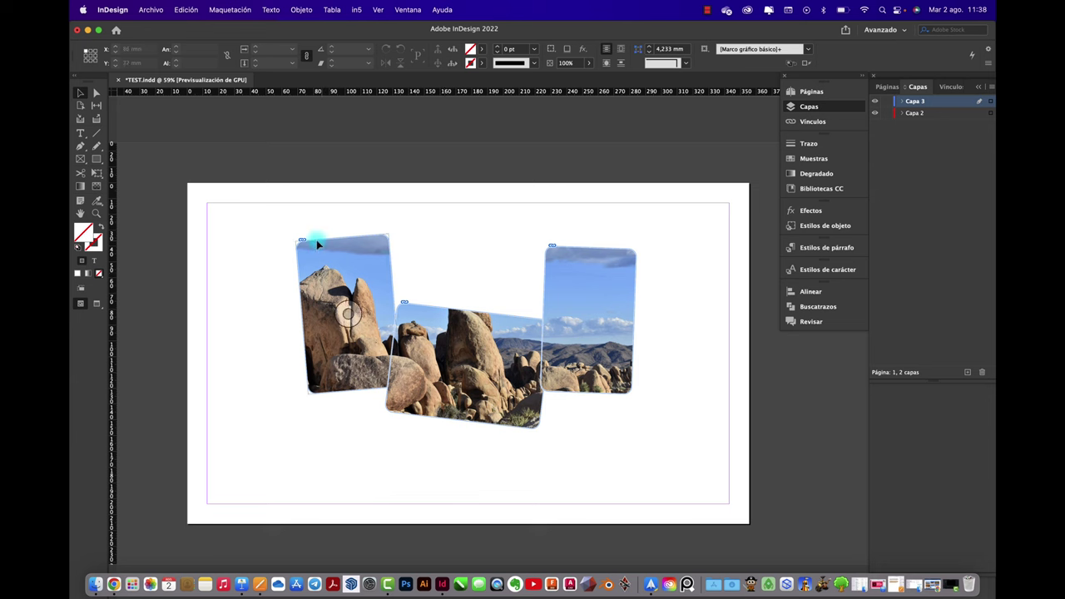
scroll(388, 340, up, 5)
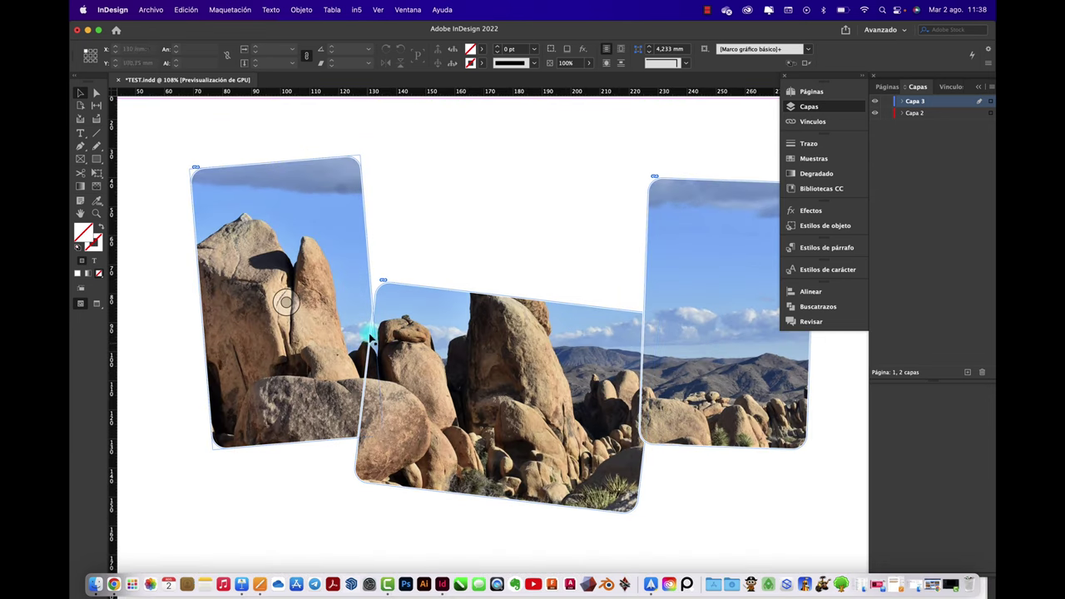
scroll(496, 236, down, 1)
click(709, 233)
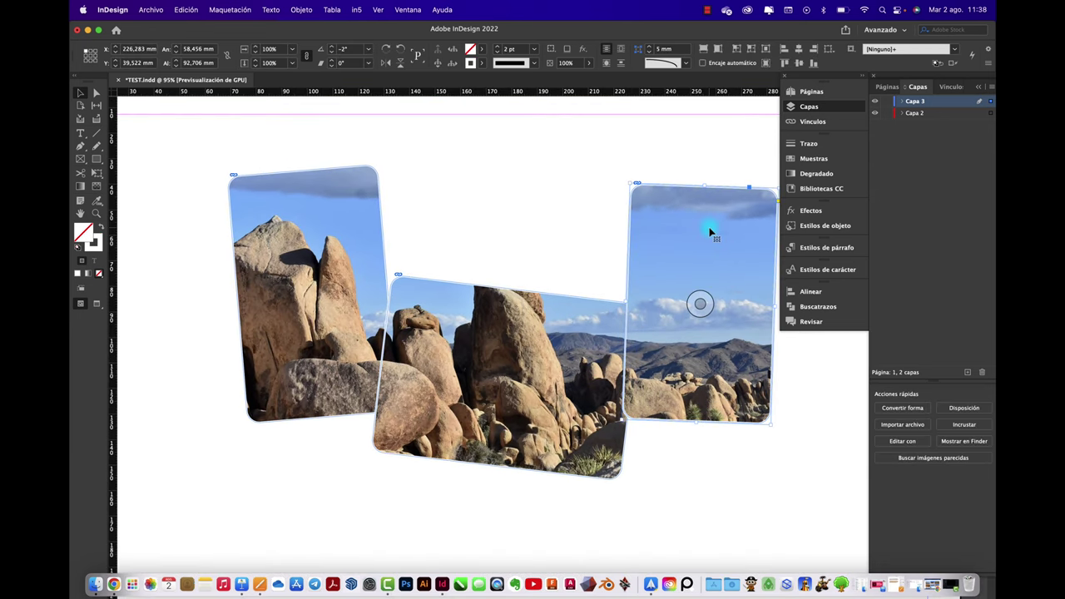
drag(710, 233, 684, 223)
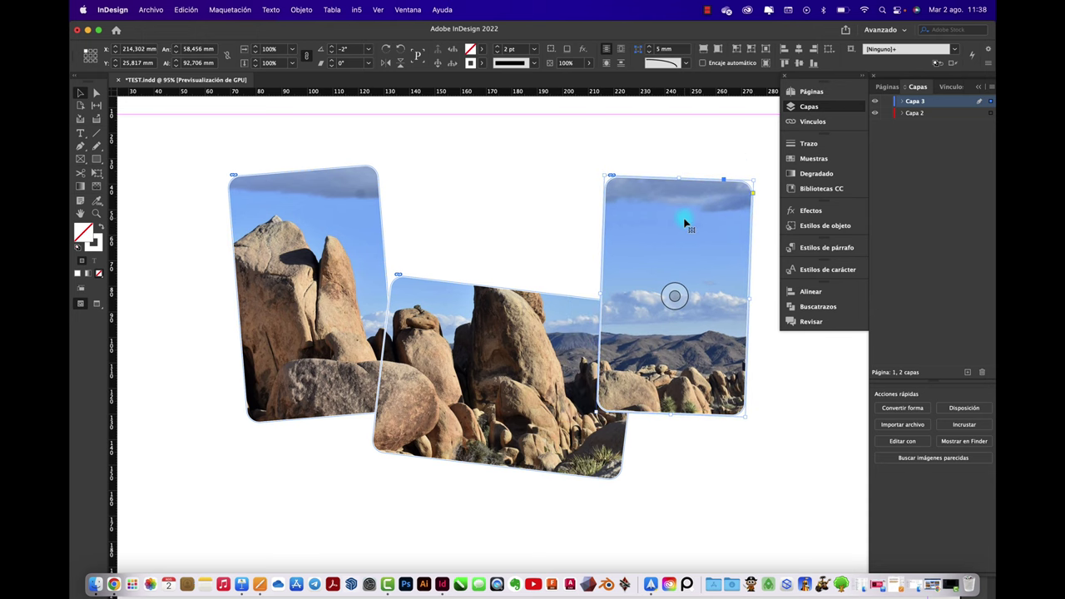
key(super+z)
key(super+z)
key(super+z)
key(super+z)
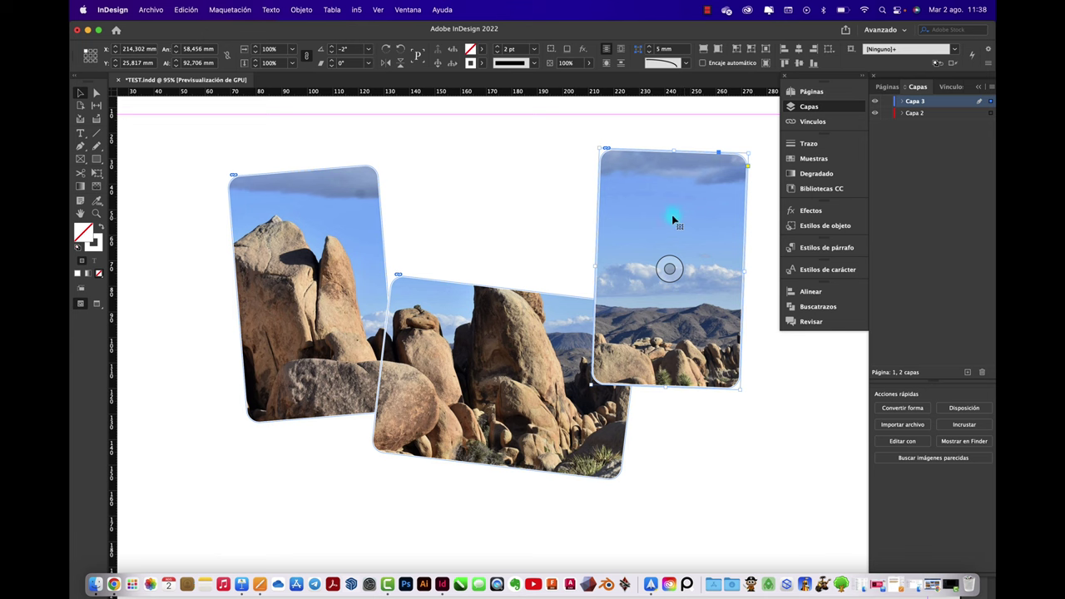
Move all three photo frames together to the upper-left corner of the page margins
click(526, 198)
scroll(527, 197, down, 3)
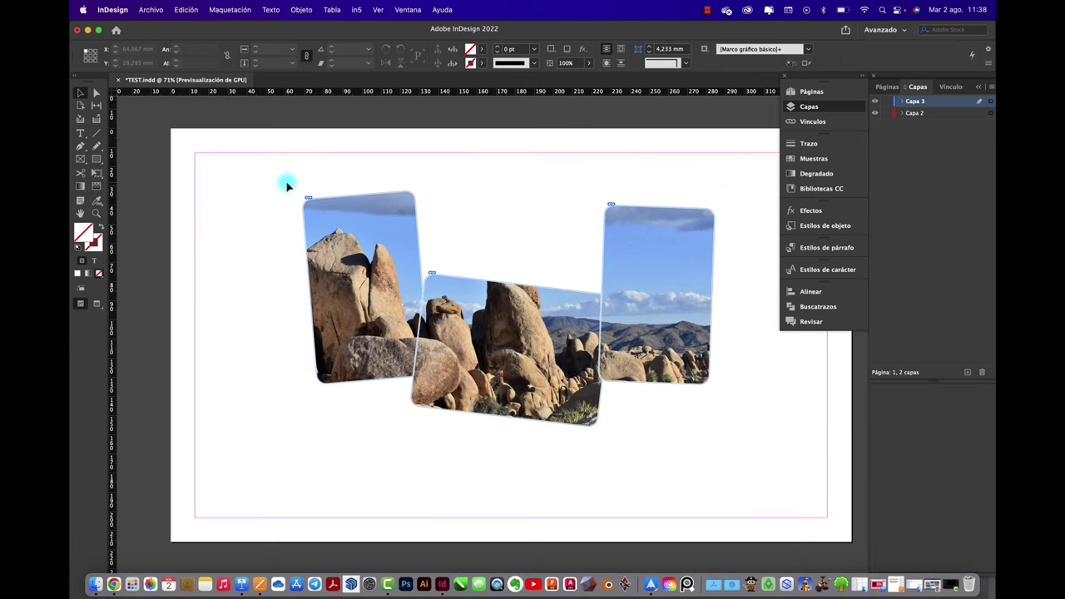
drag(286, 184, 689, 419)
drag(699, 362, 585, 336)
click(607, 453)
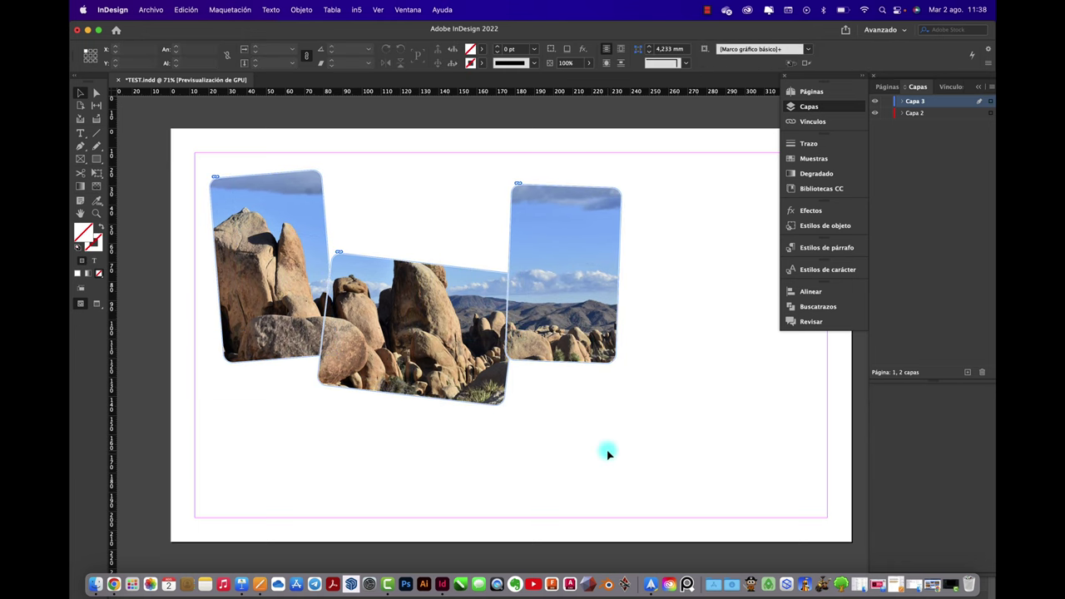
scroll(699, 213, right, 2)
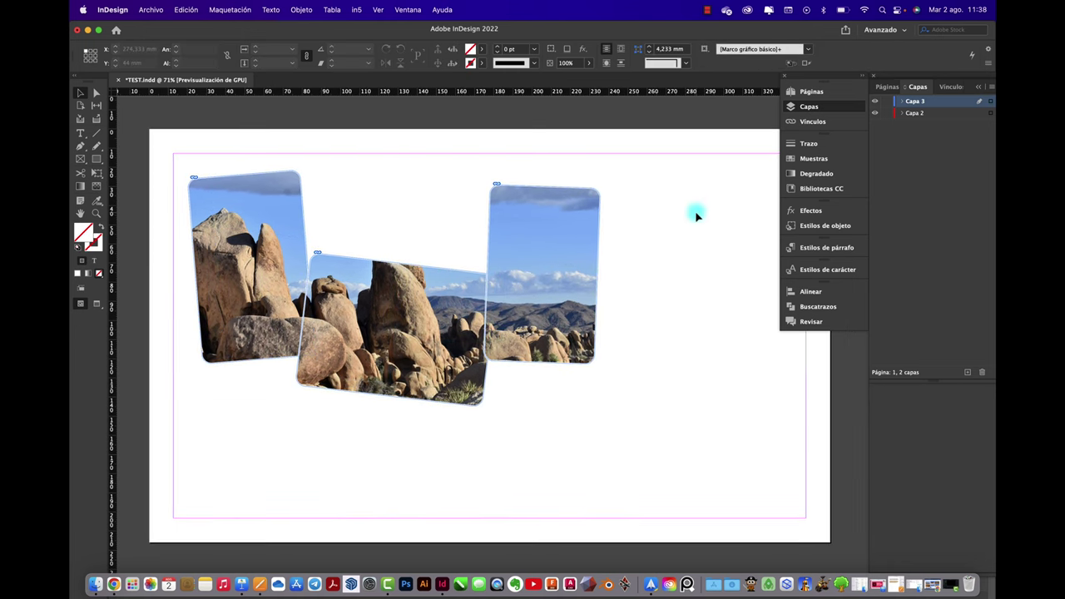